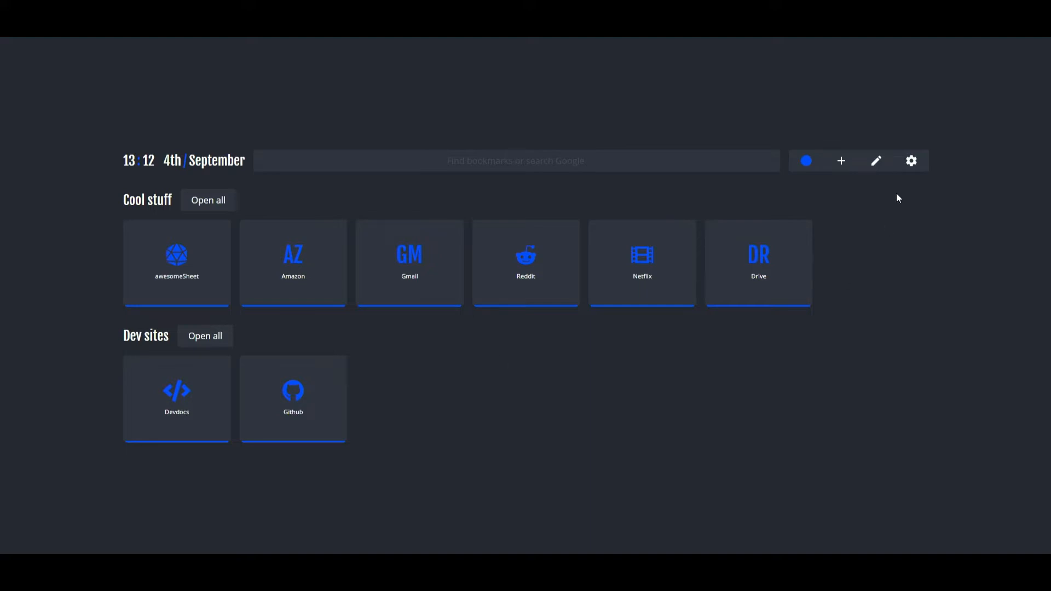
- Try bright green, RGB 0, 255, 8, as the start page's accent colour
{"action": "left_click", "coordinate": [807, 162]}
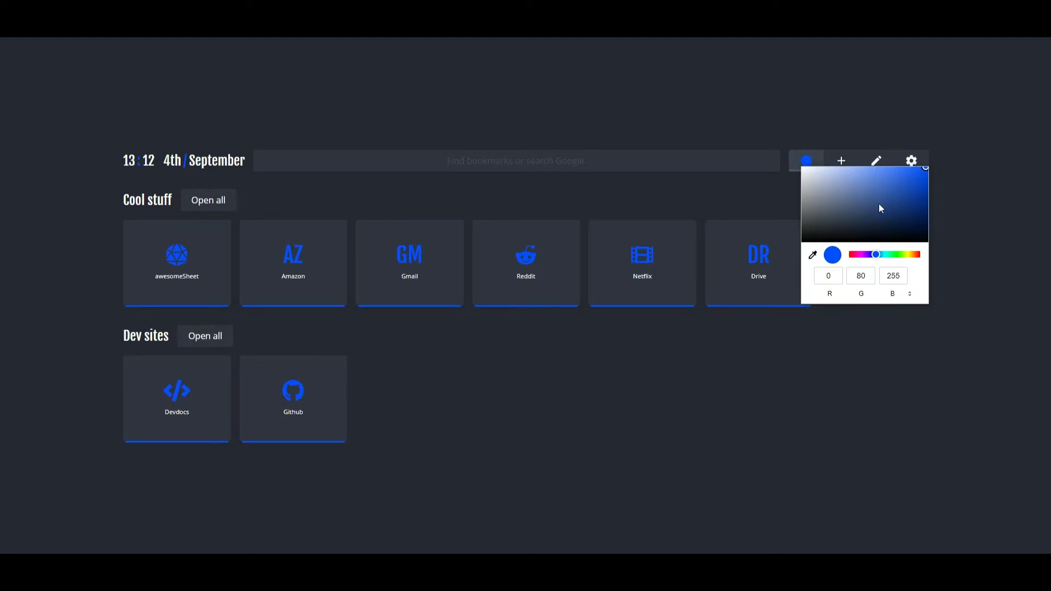
{"action": "left_click_drag", "start_coordinate": [877, 255], "coordinate": [896, 255]}
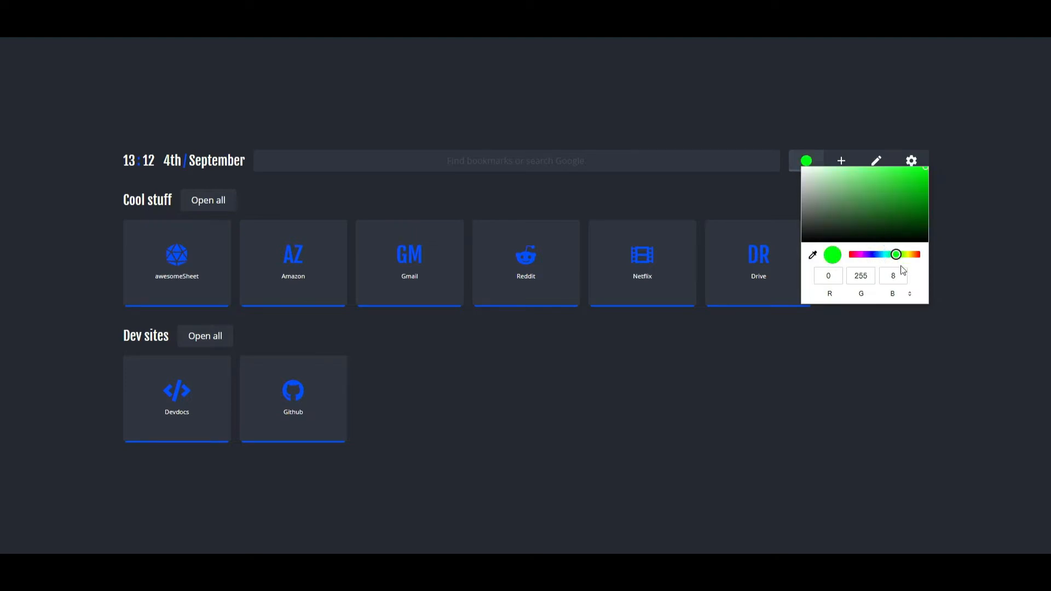
{"action": "left_click", "coordinate": [949, 263]}
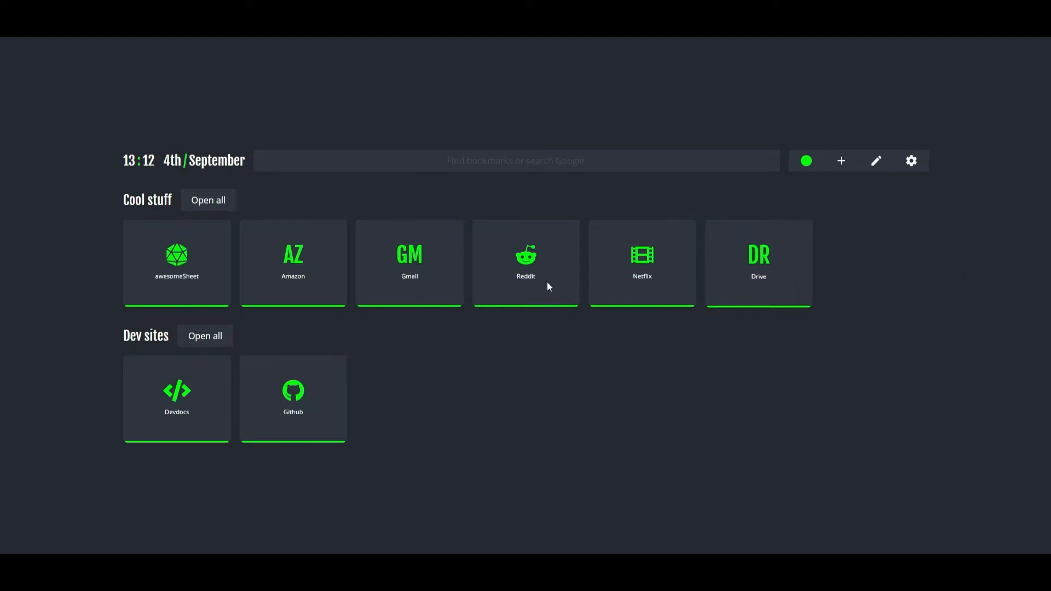
- Set the start page's accent colour to blue with RGB 0, 8, 255
{"action": "left_click", "coordinate": [809, 167]}
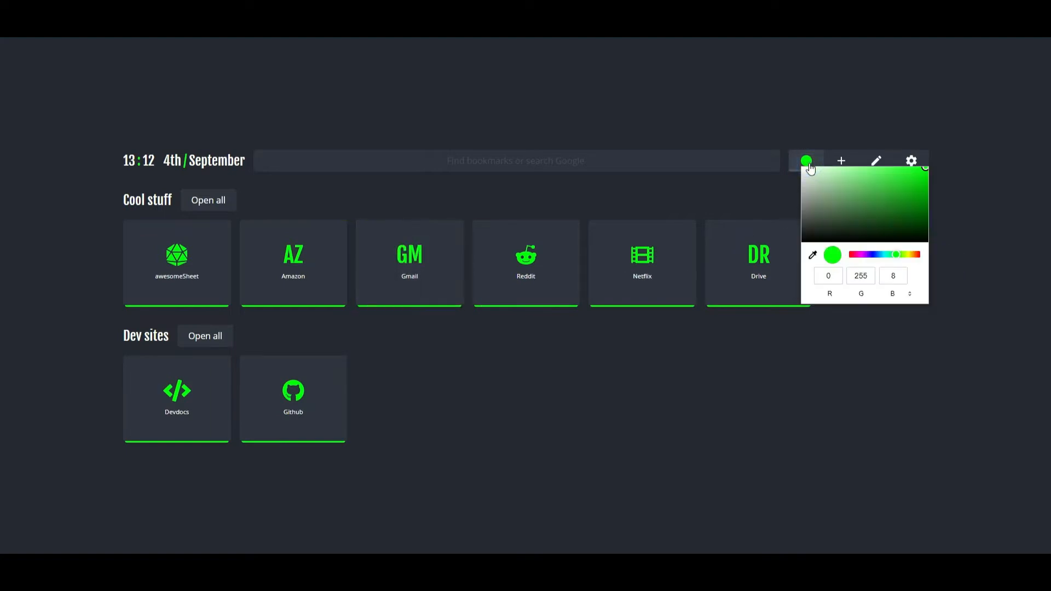
{"action": "left_click", "coordinate": [872, 255]}
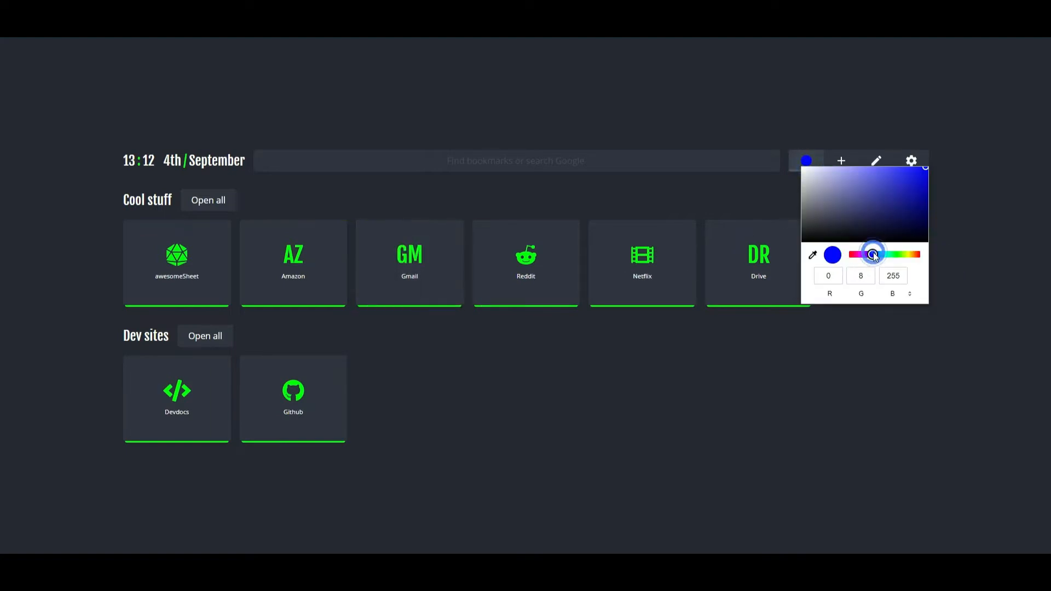
{"action": "left_click", "coordinate": [953, 297]}
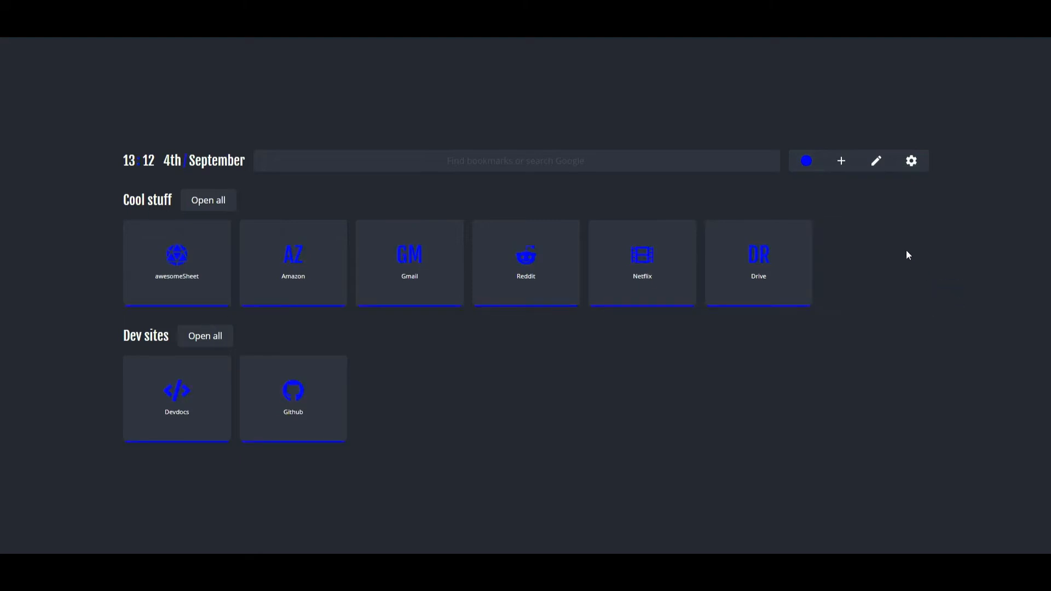
- Start a new bookmark and give it the letters YT as its visual element
{"action": "left_click", "coordinate": [847, 166]}
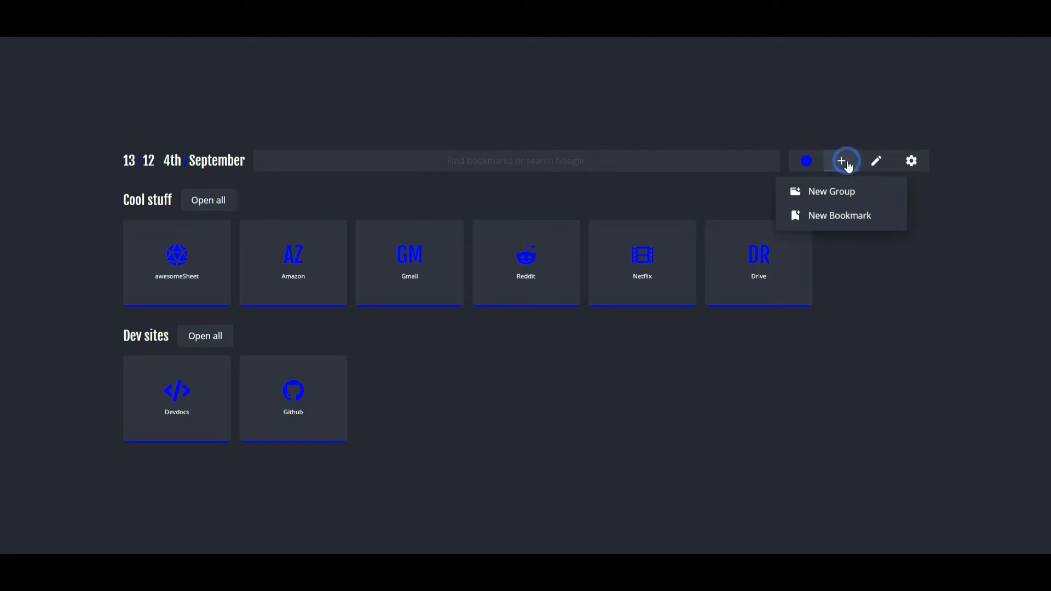
{"action": "left_click", "coordinate": [852, 219]}
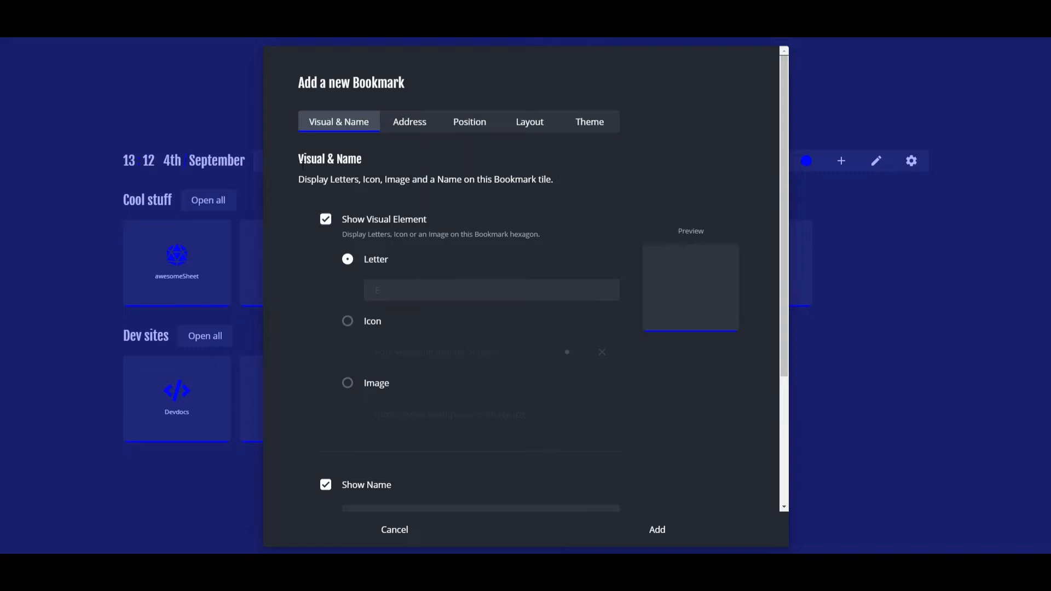
{"action": "left_click", "coordinate": [404, 291]}
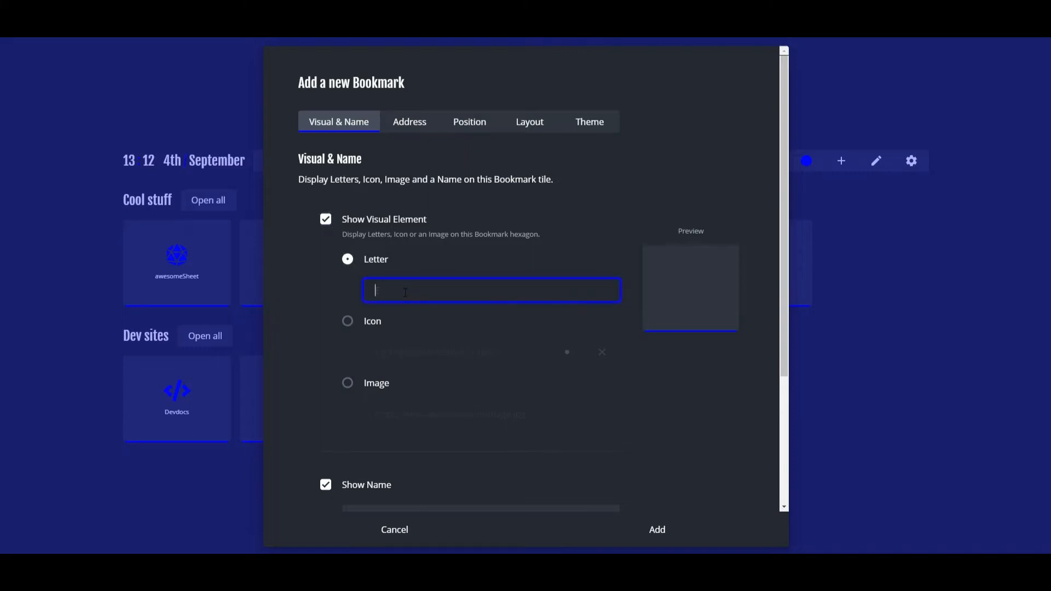
{"action": "type", "text": "YT"}
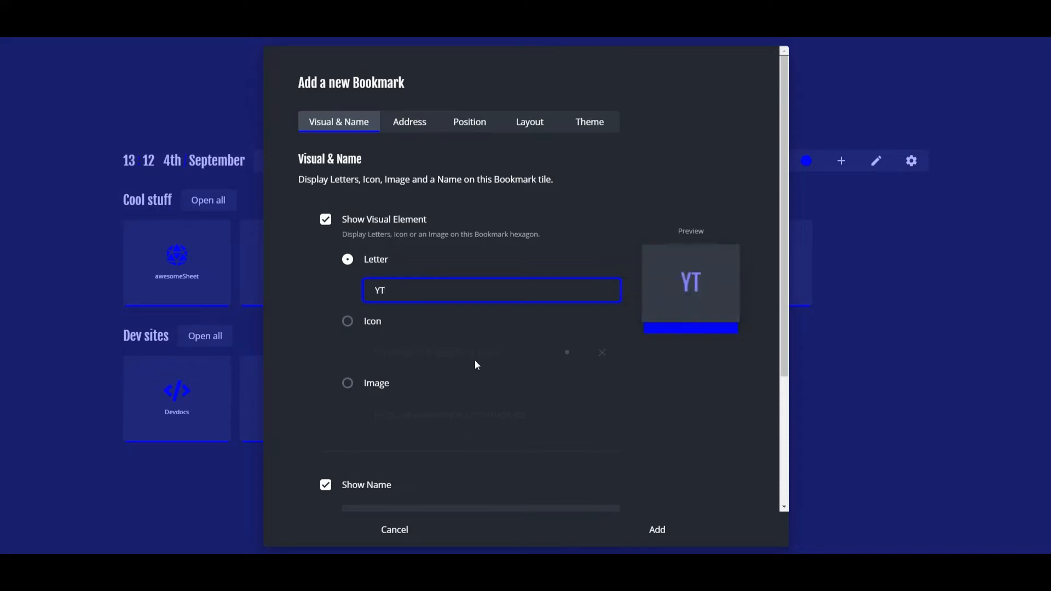
- Try the YouTube icon and the image option as the bookmark's visual element, and return to the letter option
{"action": "left_click", "coordinate": [348, 321]}
{"action": "left_click", "coordinate": [431, 349]}
{"action": "type", "text": "you"}
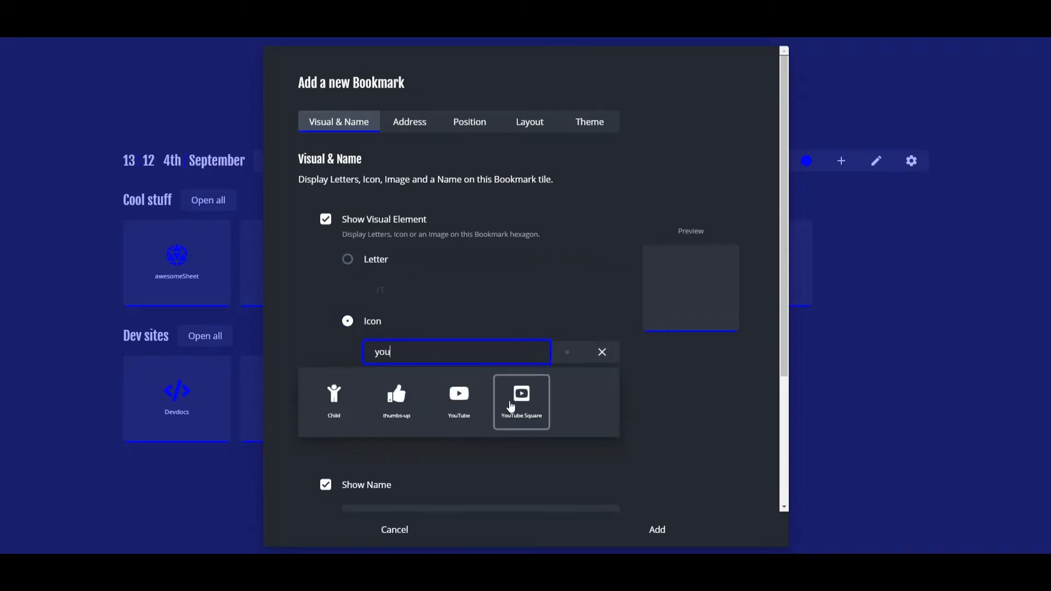
{"action": "left_click", "coordinate": [467, 404]}
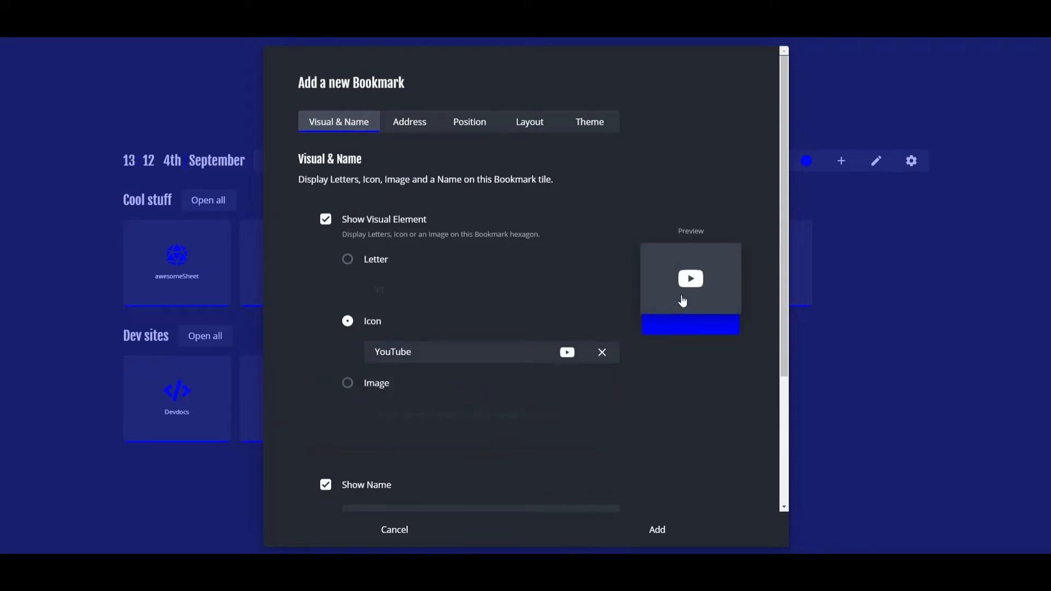
{"action": "left_click", "coordinate": [351, 386]}
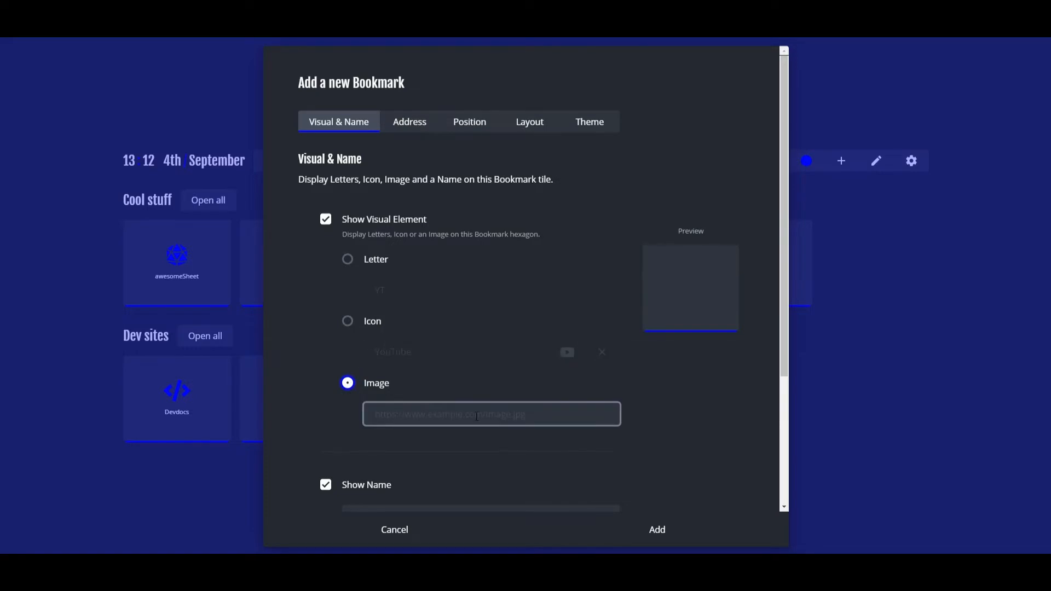
{"action": "left_click", "coordinate": [349, 263]}
- Set the bookmark's displayed name to YouTube
{"action": "scroll", "coordinate": [458, 404], "scroll_direction": "down", "scroll_amount": 2}
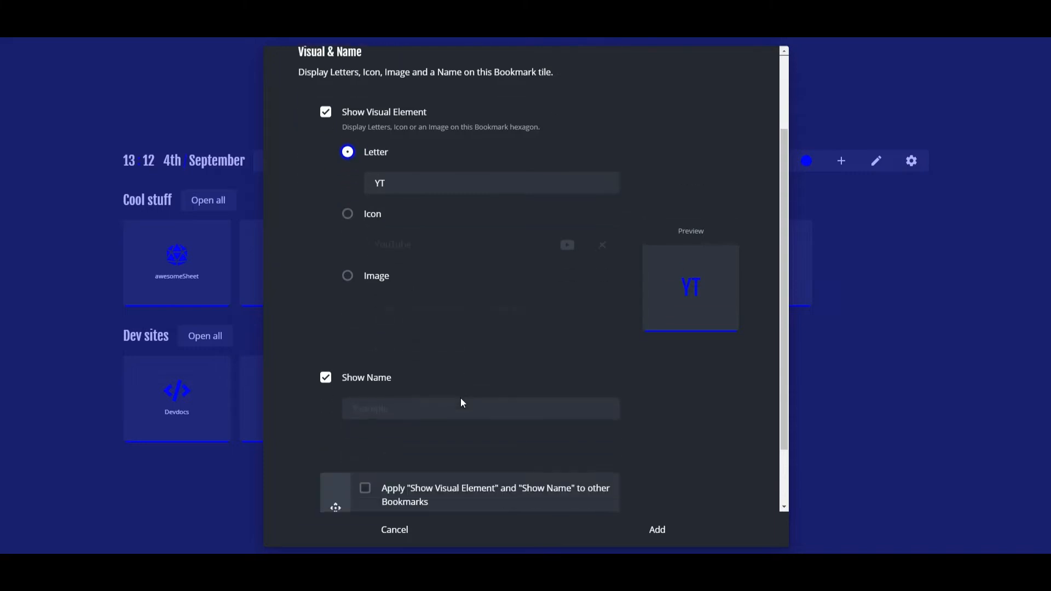
{"action": "left_click", "coordinate": [376, 405]}
{"action": "type", "text": "you"}
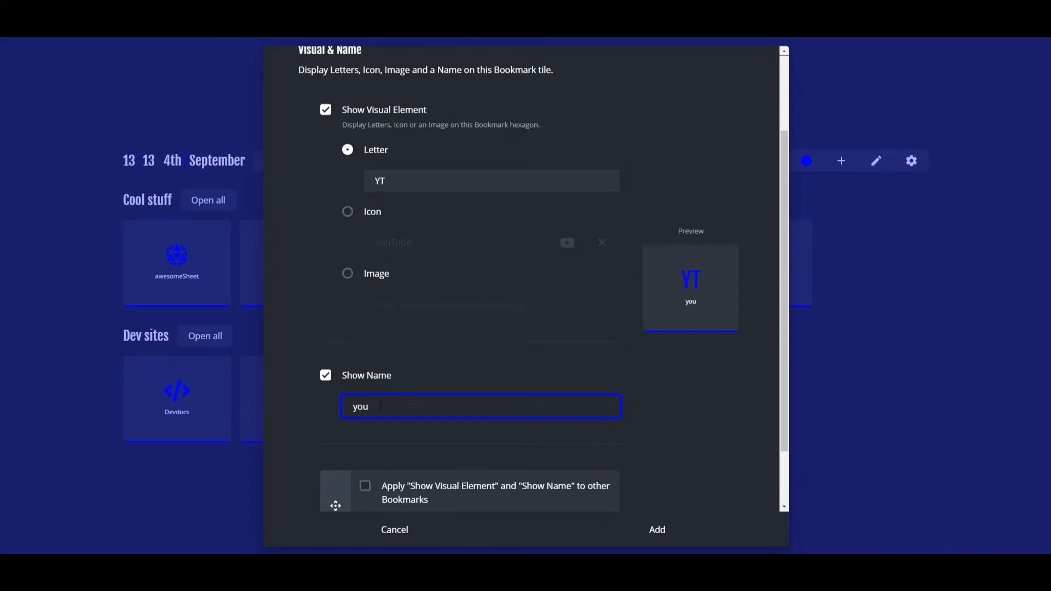
{"action": "key", "text": "BackSpace"}
{"action": "key", "text": "BackSpace"}
{"action": "key", "text": "BackSpace"}
{"action": "type", "text": "YouTube"}
{"action": "left_click", "coordinate": [670, 411]}
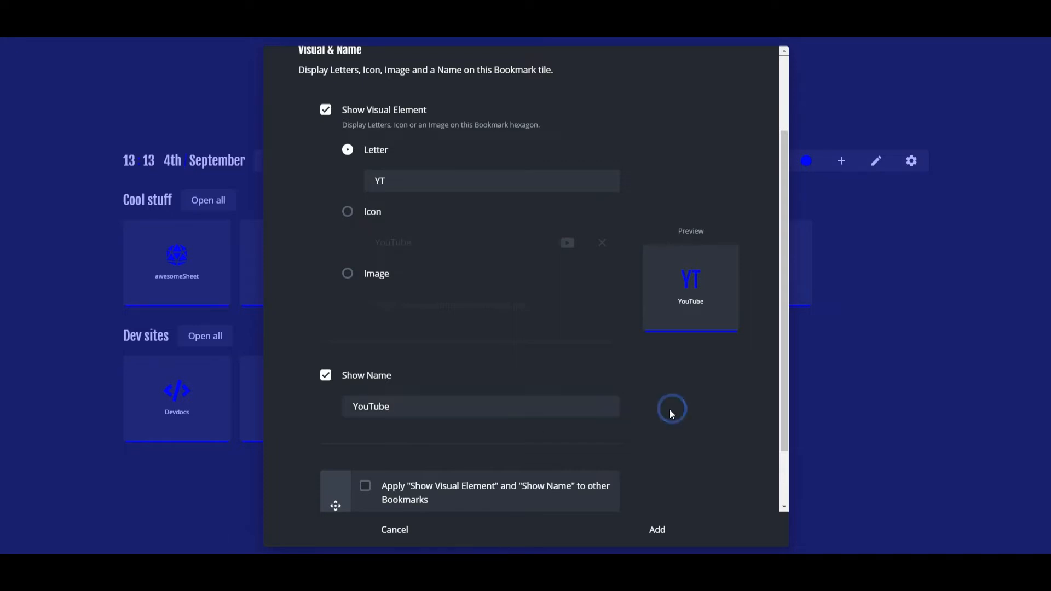
{"action": "scroll", "coordinate": [671, 414], "scroll_direction": "down", "scroll_amount": 2}
{"action": "scroll", "coordinate": [425, 118], "scroll_direction": "up", "scroll_amount": 5}
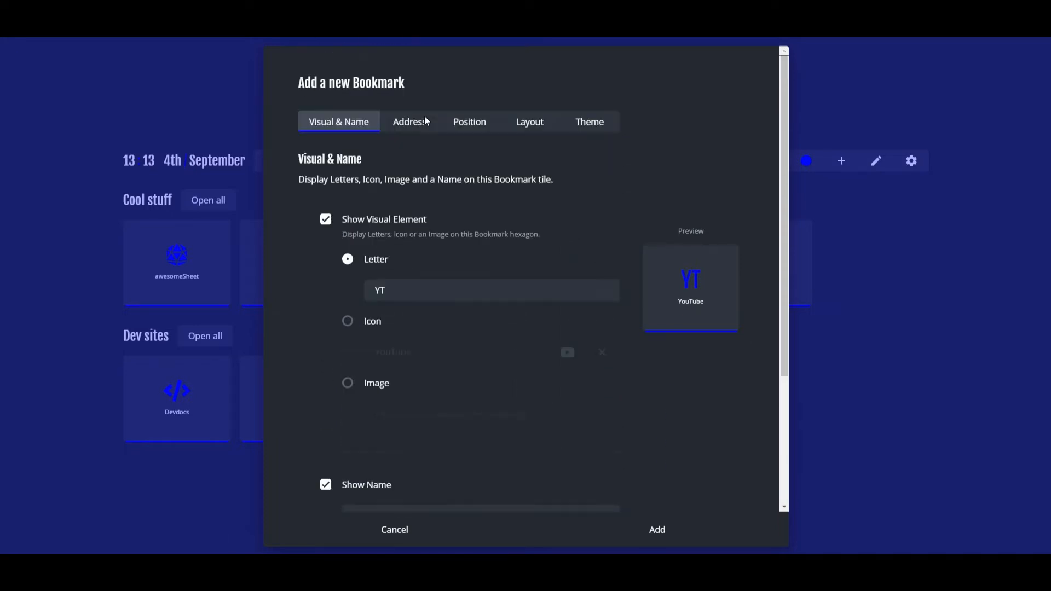
{"action": "left_click", "coordinate": [421, 122]}
{"action": "left_click", "coordinate": [423, 244]}
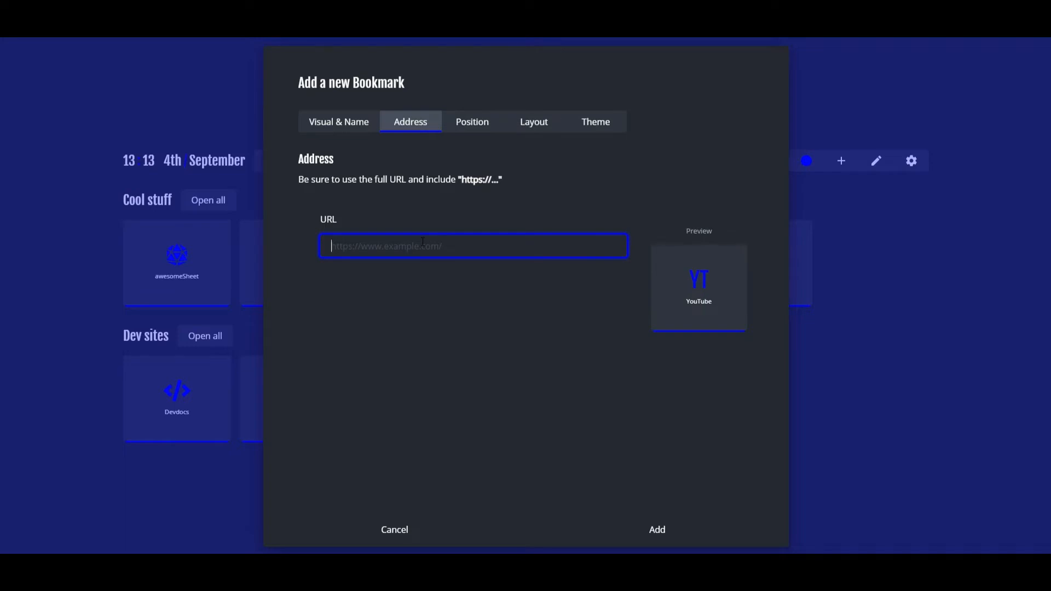
{"action": "type", "text": "https:\\\\www.youtube.com"}
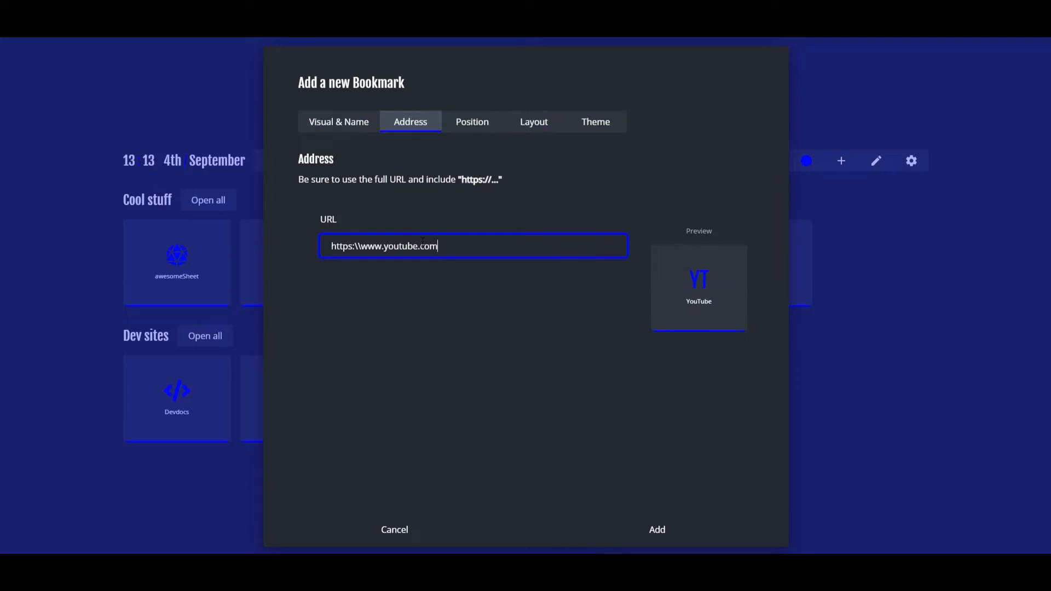
- Assign the bookmark to a new group named "work" instead of an existing group
{"action": "left_click", "coordinate": [474, 125]}
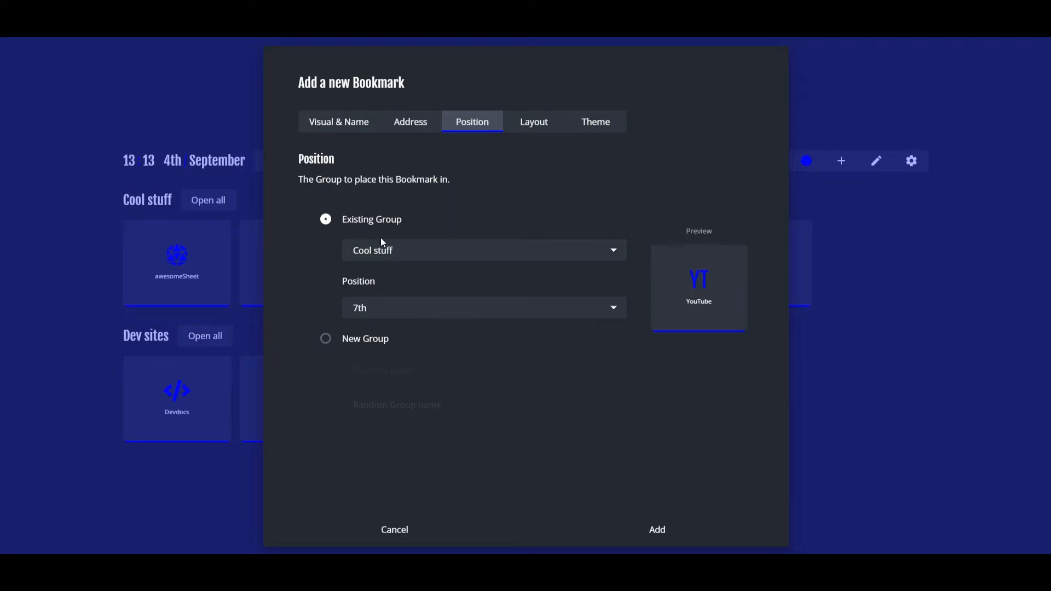
{"action": "left_click", "coordinate": [325, 339]}
{"action": "left_click", "coordinate": [375, 369]}
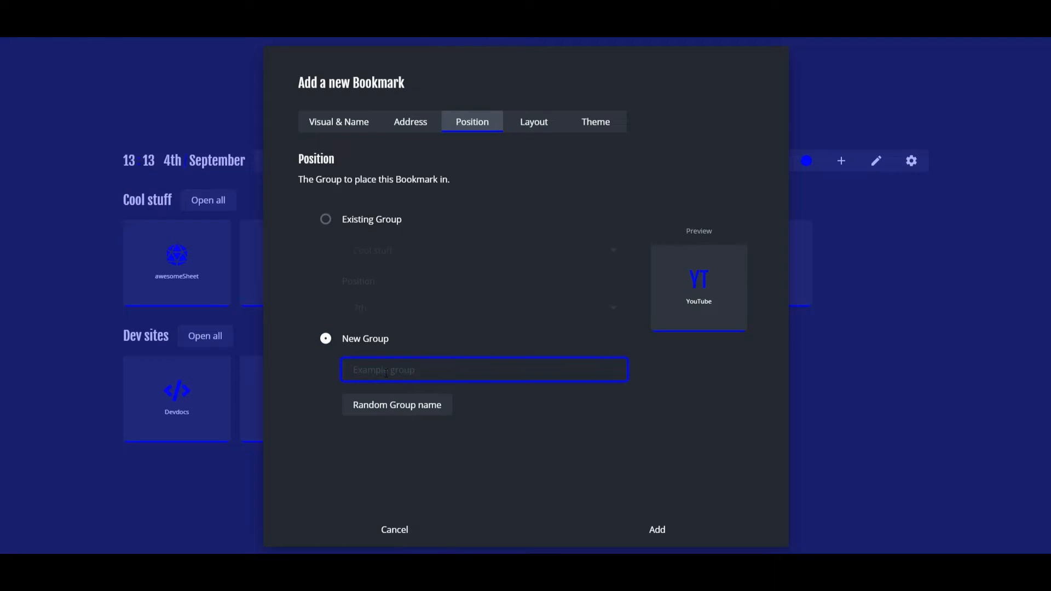
{"action": "type", "text": "work"}
- Try a visual size of 45 and a name size of 14 for the tile, resetting both to their defaults
{"action": "left_click", "coordinate": [542, 128]}
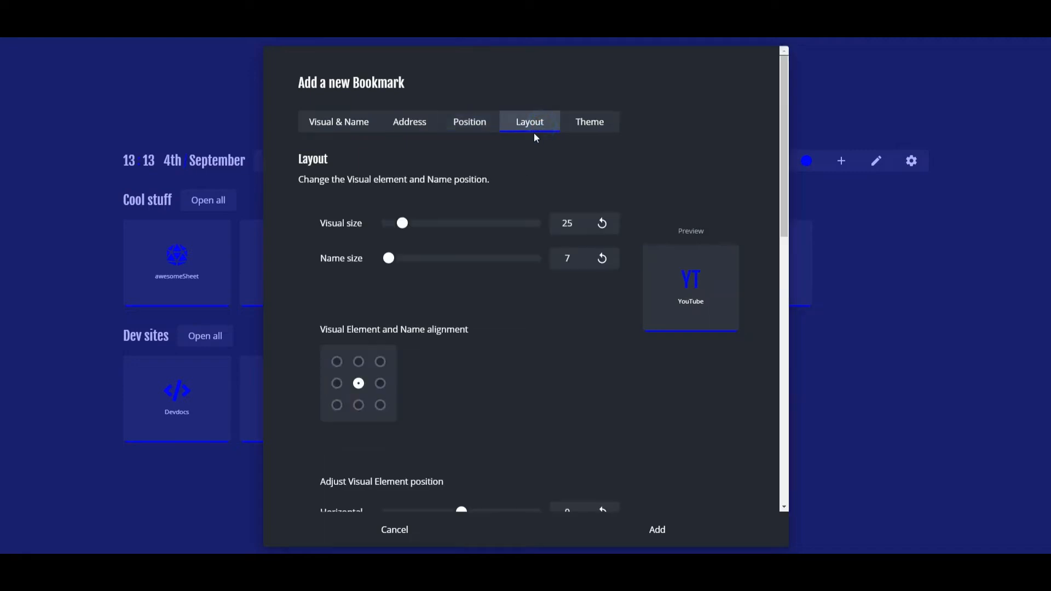
{"action": "mouse_move", "coordinate": [403, 224]}
{"action": "left_mouse_down"}
{"action": "mouse_move", "coordinate": [429, 224]}
{"action": "mouse_move", "coordinate": [397, 224]}
{"action": "mouse_move", "coordinate": [418, 225]}
{"action": "left_mouse_up"}
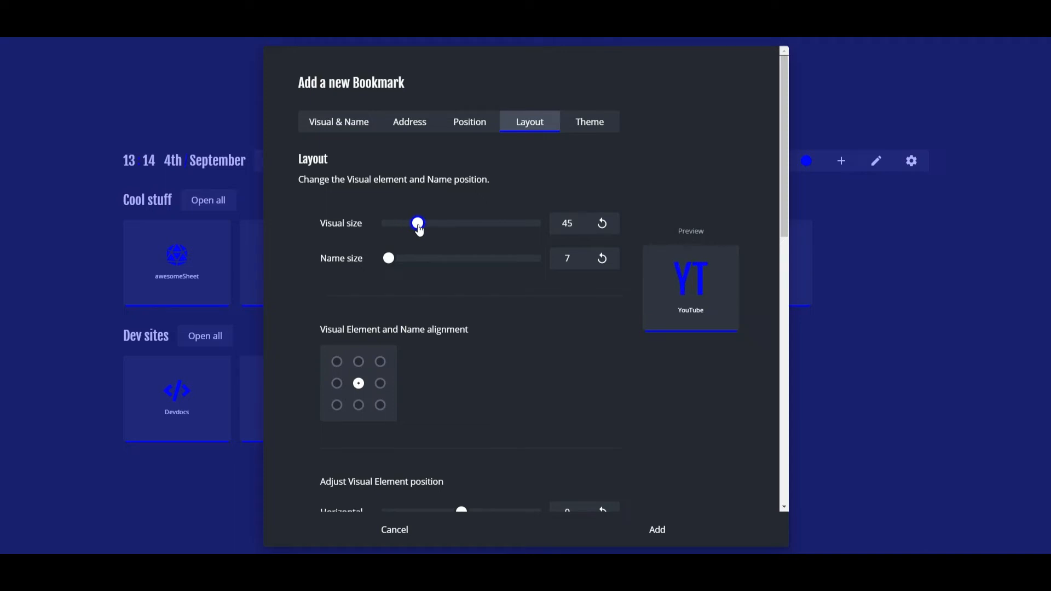
{"action": "left_click", "coordinate": [602, 224]}
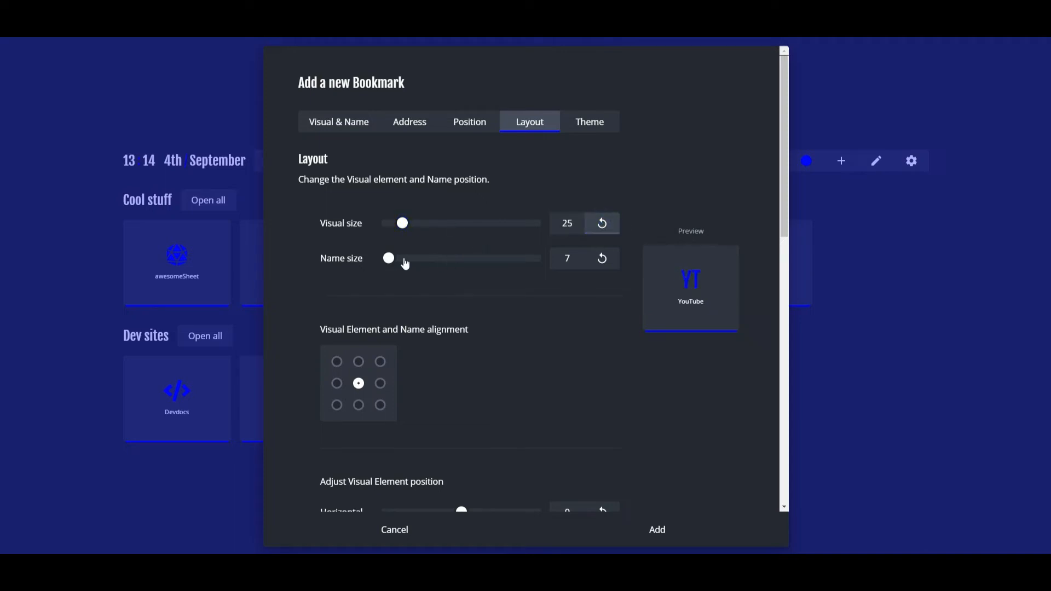
{"action": "mouse_move", "coordinate": [387, 260]}
{"action": "left_mouse_down"}
{"action": "mouse_move", "coordinate": [408, 265]}
{"action": "mouse_move", "coordinate": [395, 268]}
{"action": "left_mouse_up"}
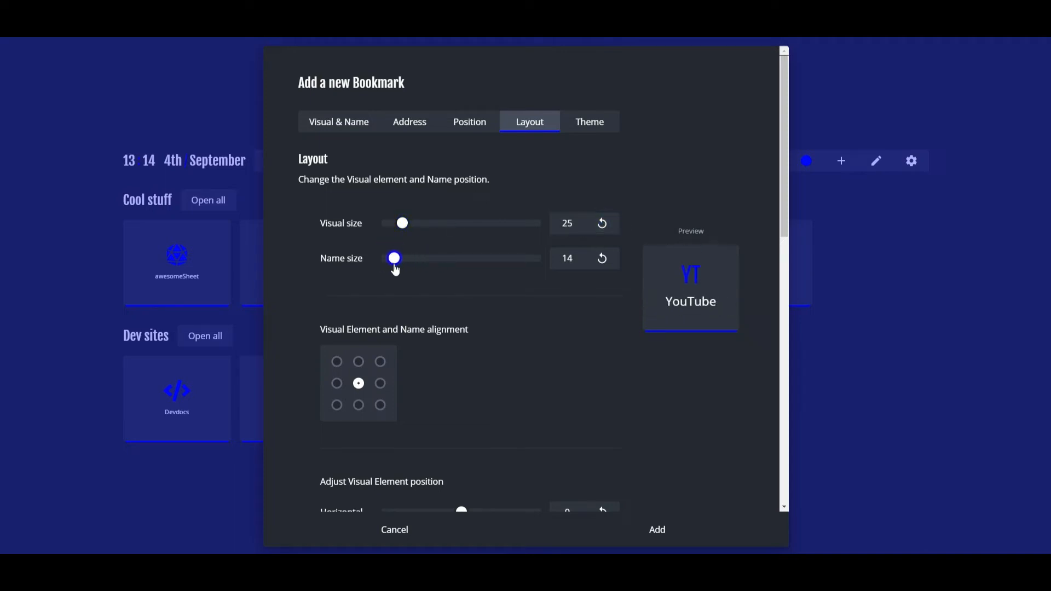
{"action": "left_click", "coordinate": [600, 265]}
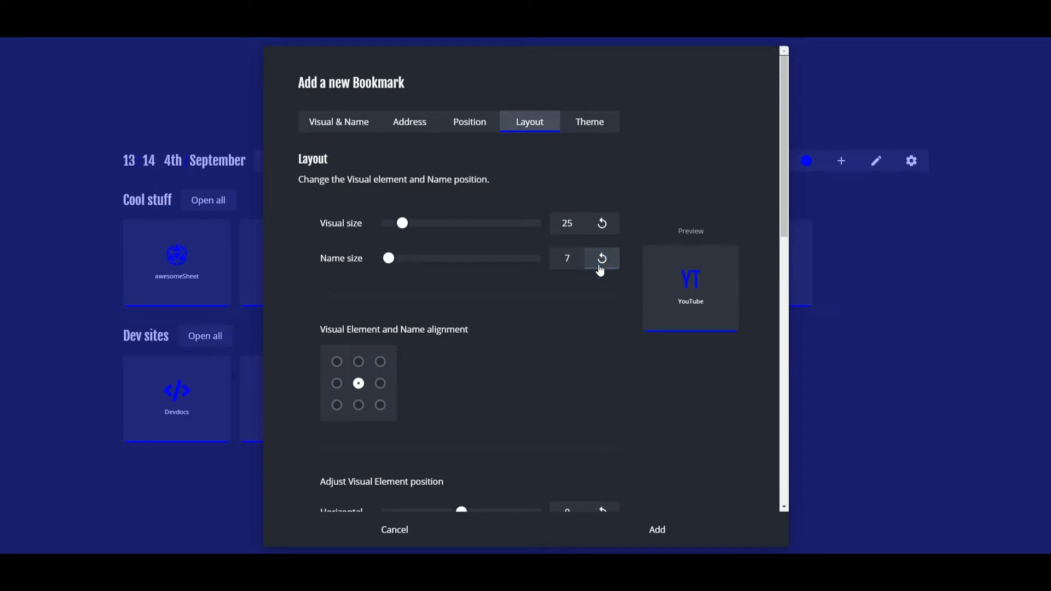
{"action": "left_click_drag", "start_coordinate": [391, 263], "coordinate": [392, 265]}
{"action": "left_click", "coordinate": [603, 266]}
- Try several edge and corner alignments for the visual element and name, and return to the centre alignment
{"action": "left_click", "coordinate": [359, 362]}
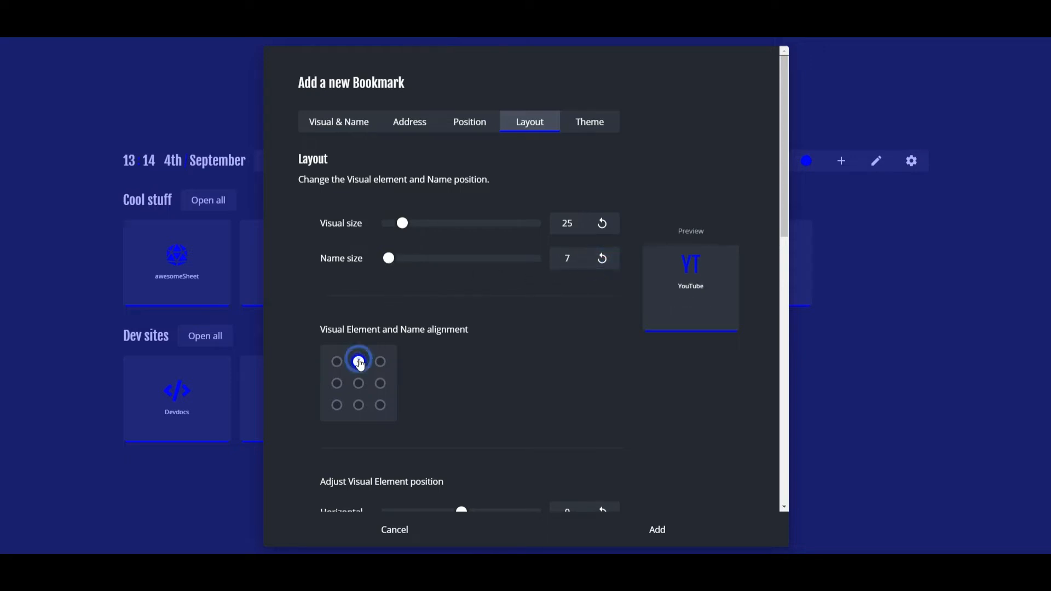
{"action": "left_click", "coordinate": [383, 363]}
{"action": "left_click", "coordinate": [380, 405]}
{"action": "left_click", "coordinate": [357, 405]}
{"action": "left_click", "coordinate": [336, 405]}
{"action": "left_click", "coordinate": [358, 383]}
- Try shifting the visual element and rotating it to -76, resetting the horizontal, vertical and rotation values
{"action": "scroll", "coordinate": [462, 400], "scroll_direction": "down", "scroll_amount": 1}
{"action": "scroll", "coordinate": [463, 402], "scroll_direction": "down", "scroll_amount": 3}
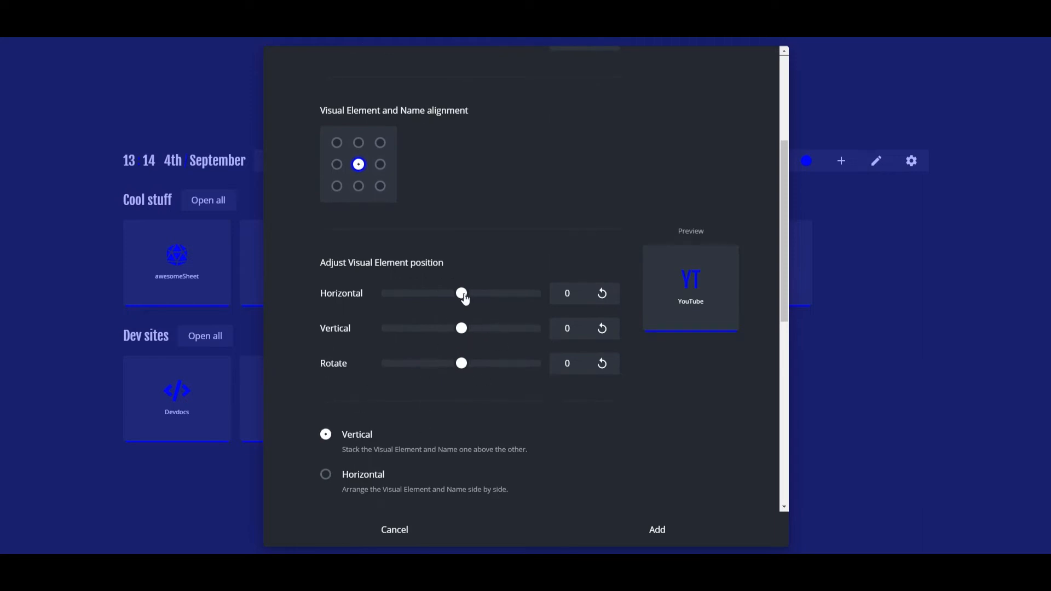
{"action": "left_click_drag", "start_coordinate": [463, 296], "coordinate": [450, 329]}
{"action": "left_click", "coordinate": [602, 294]}
{"action": "left_click", "coordinate": [601, 329]}
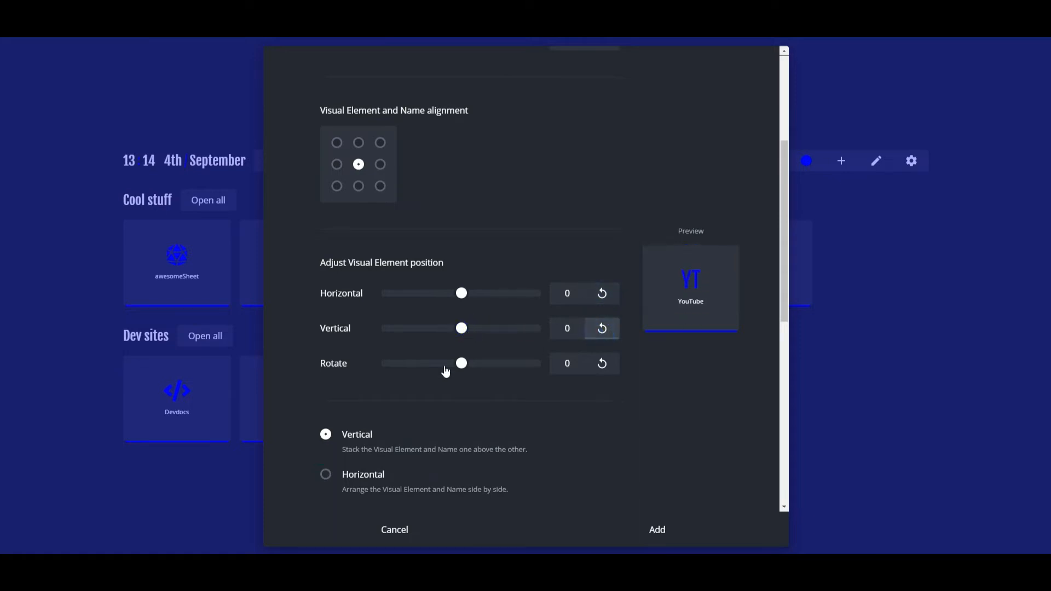
{"action": "left_click_drag", "start_coordinate": [461, 364], "coordinate": [431, 366]}
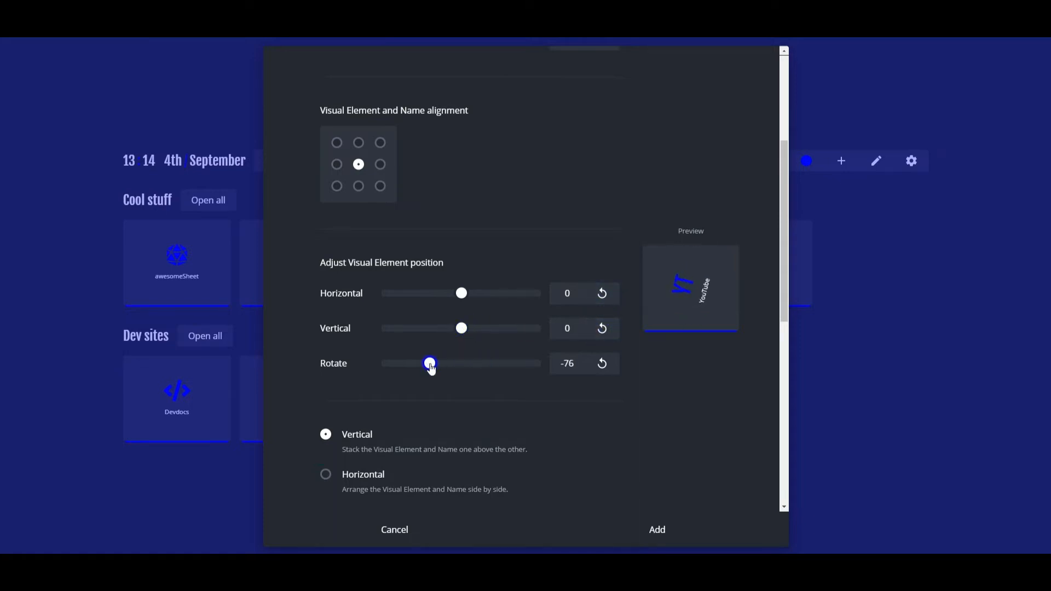
{"action": "left_click", "coordinate": [603, 366]}
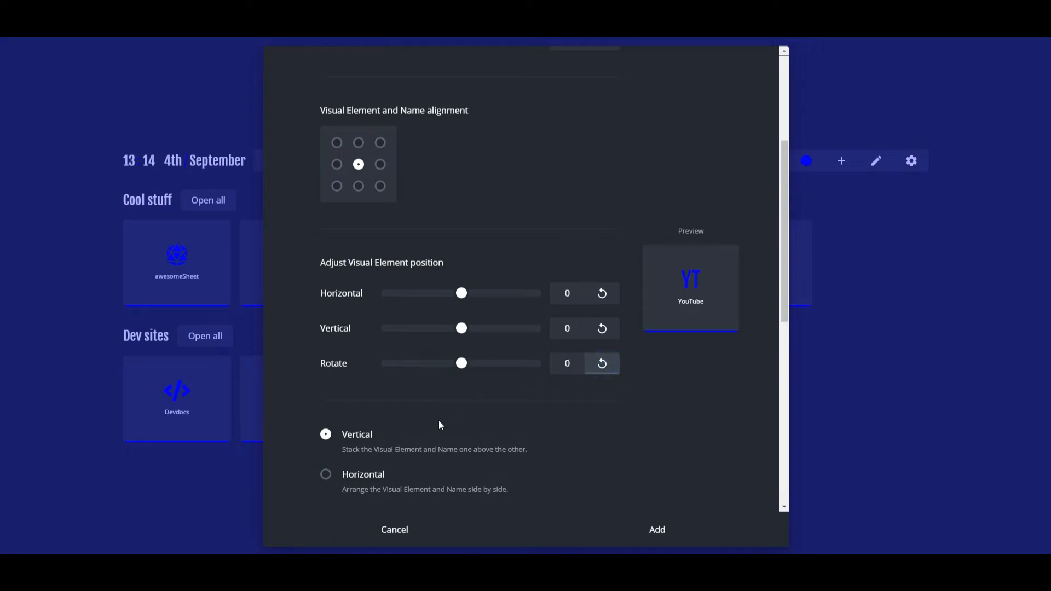
- Try the side-by-side arrangement and the name-first order, restoring vertical stacking with the visual element before the name
{"action": "scroll", "coordinate": [437, 420], "scroll_direction": "down", "scroll_amount": 2}
{"action": "left_click", "coordinate": [327, 365]}
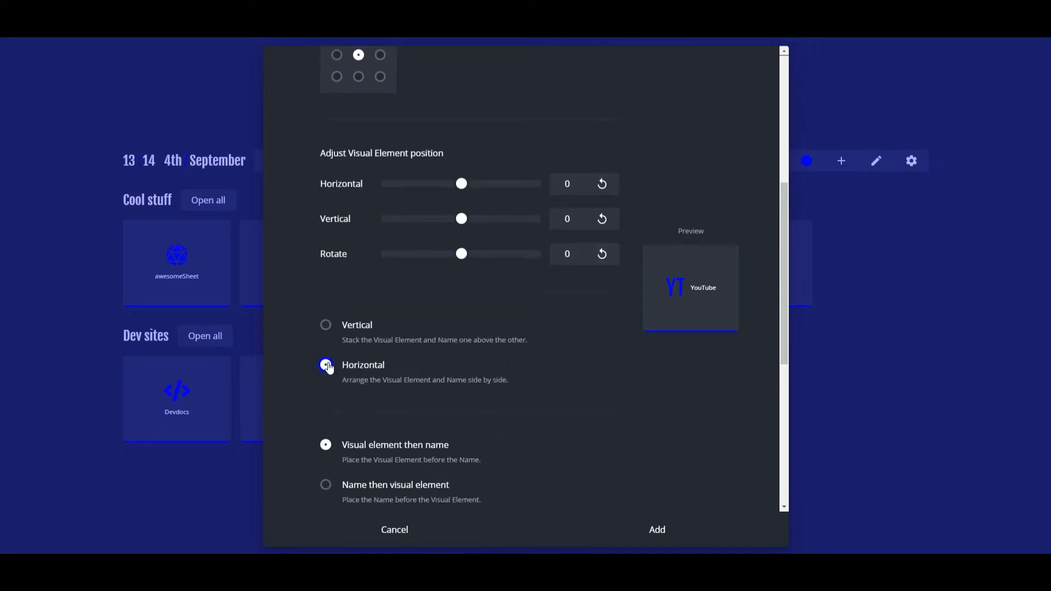
{"action": "left_click", "coordinate": [325, 325]}
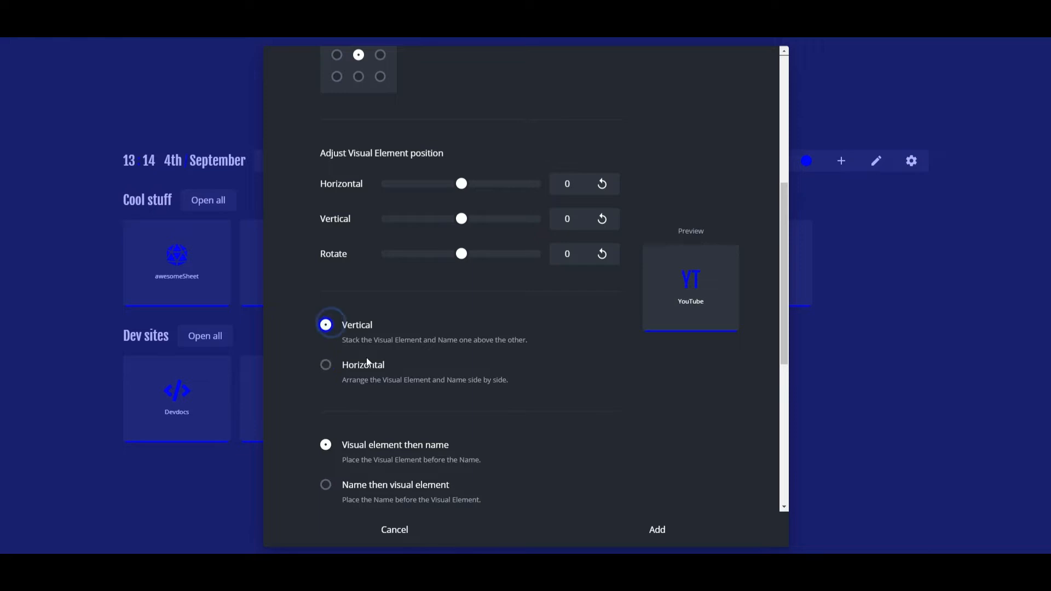
{"action": "scroll", "coordinate": [323, 312], "scroll_direction": "down", "scroll_amount": 1}
{"action": "left_click", "coordinate": [326, 430]}
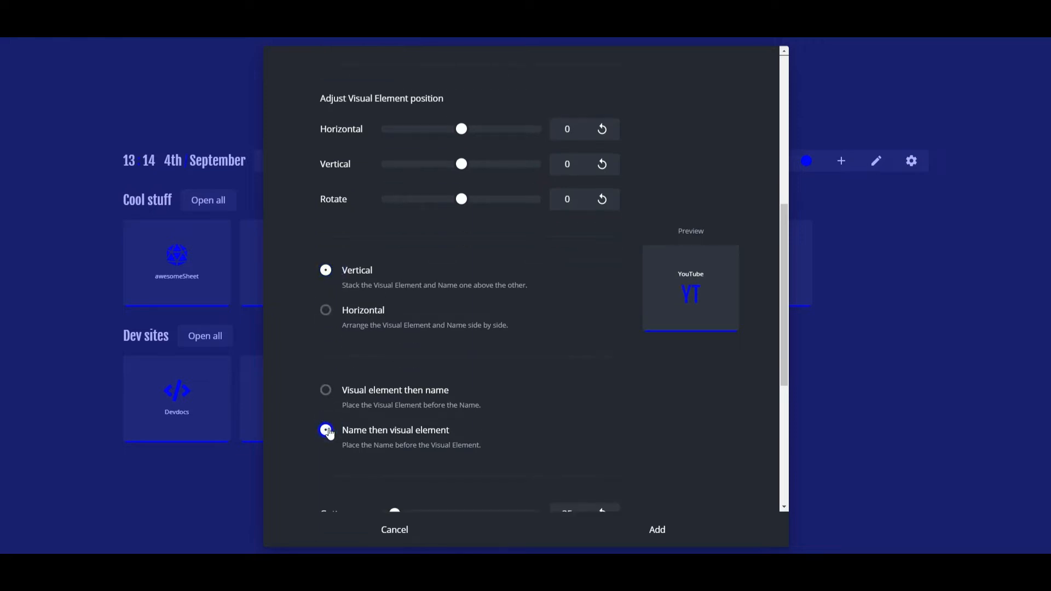
{"action": "left_click", "coordinate": [326, 390]}
{"action": "scroll", "coordinate": [343, 388], "scroll_direction": "down", "scroll_amount": 3}
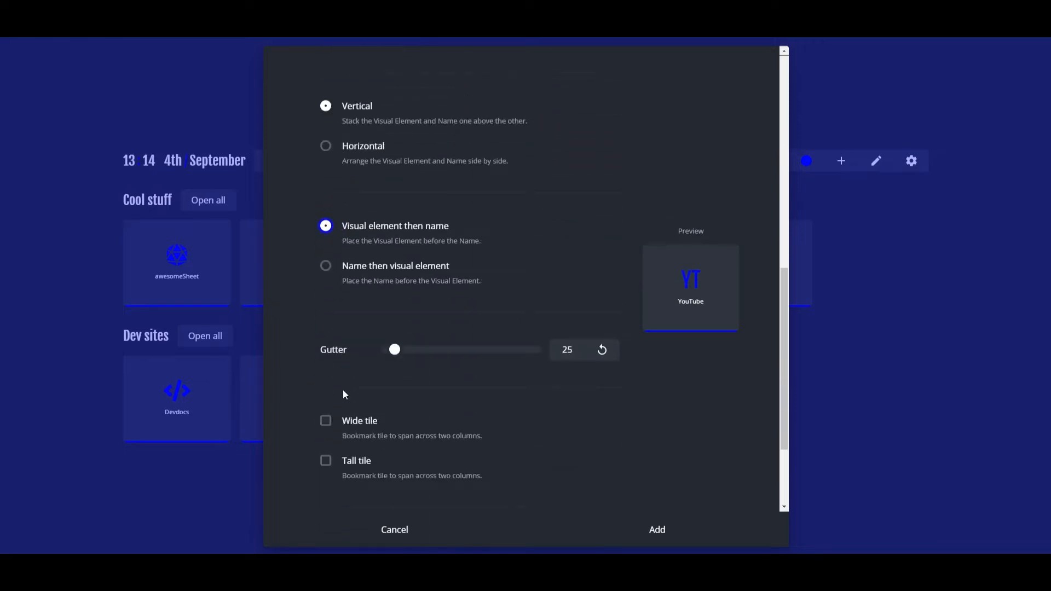
- Try a larger gutter and the wide and tall tile options, restoring the default gutter and the normal tile size
{"action": "left_click_drag", "start_coordinate": [389, 364], "coordinate": [417, 364]}
{"action": "left_click", "coordinate": [601, 350]}
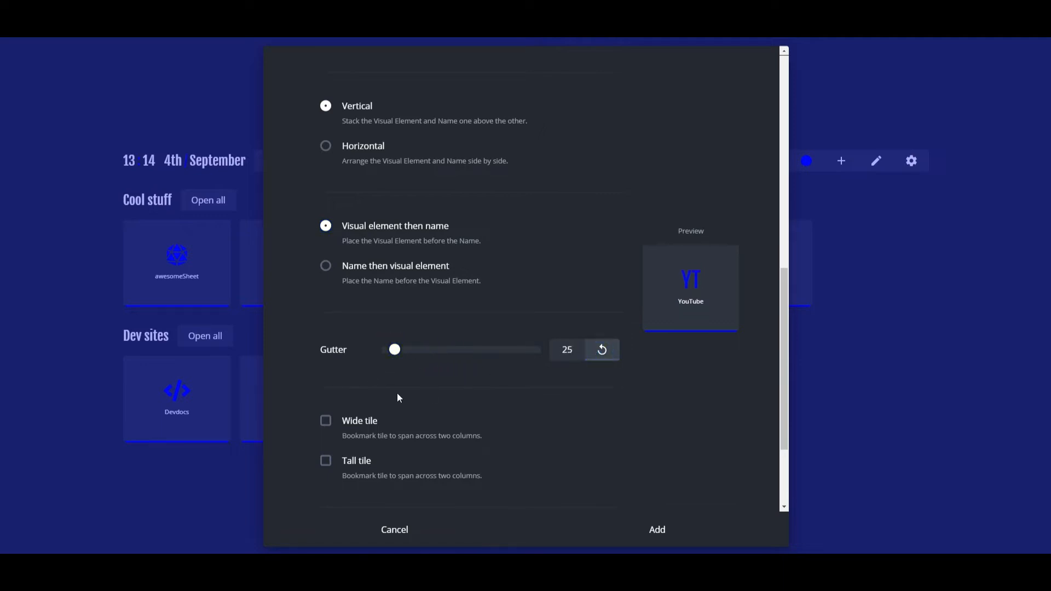
{"action": "left_click", "coordinate": [326, 425]}
{"action": "scroll", "coordinate": [409, 400], "scroll_direction": "down", "scroll_amount": 2}
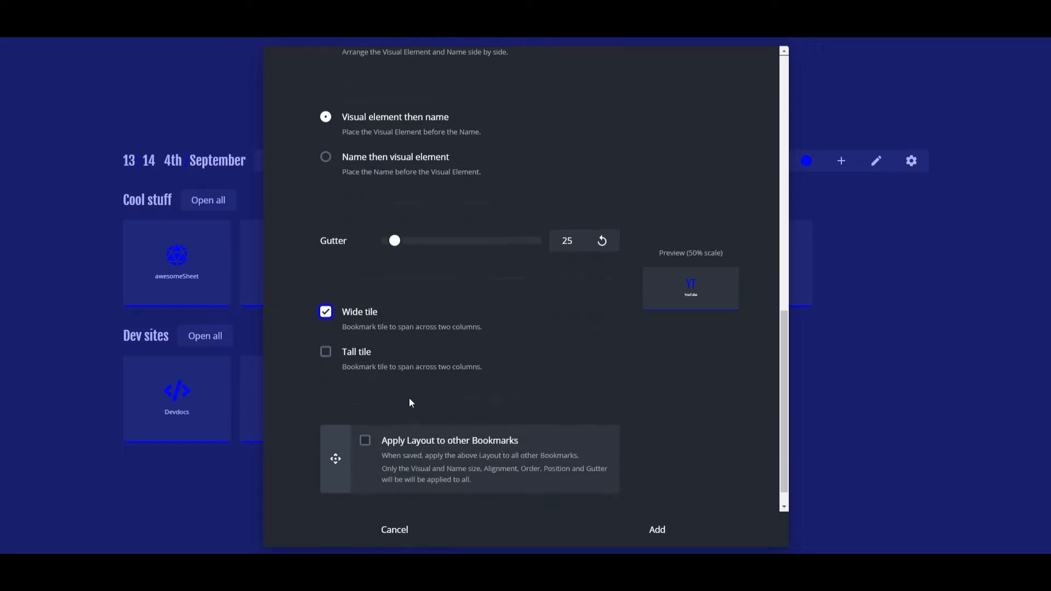
{"action": "left_click", "coordinate": [327, 353]}
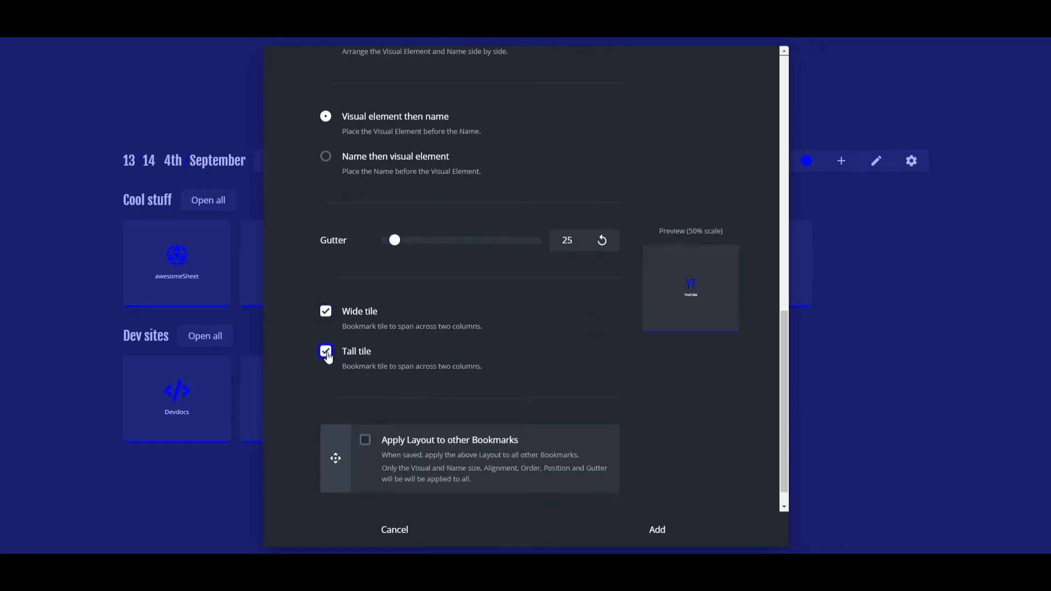
{"action": "left_click", "coordinate": [325, 312]}
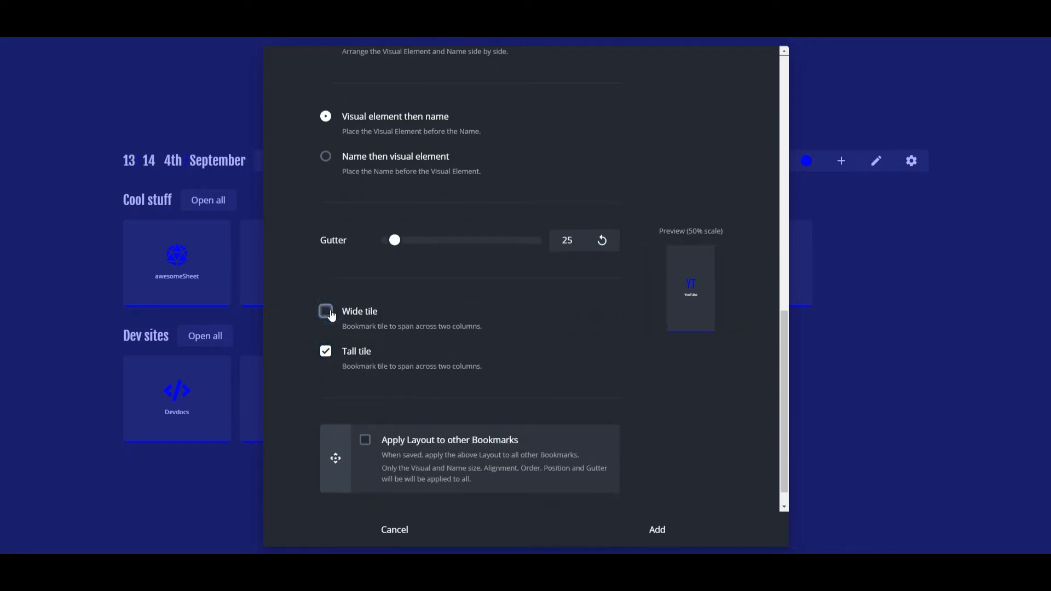
{"action": "left_click", "coordinate": [325, 351]}
- Add the configured YouTube bookmark to the start page
{"action": "scroll", "coordinate": [454, 363], "scroll_direction": "down", "scroll_amount": 1}
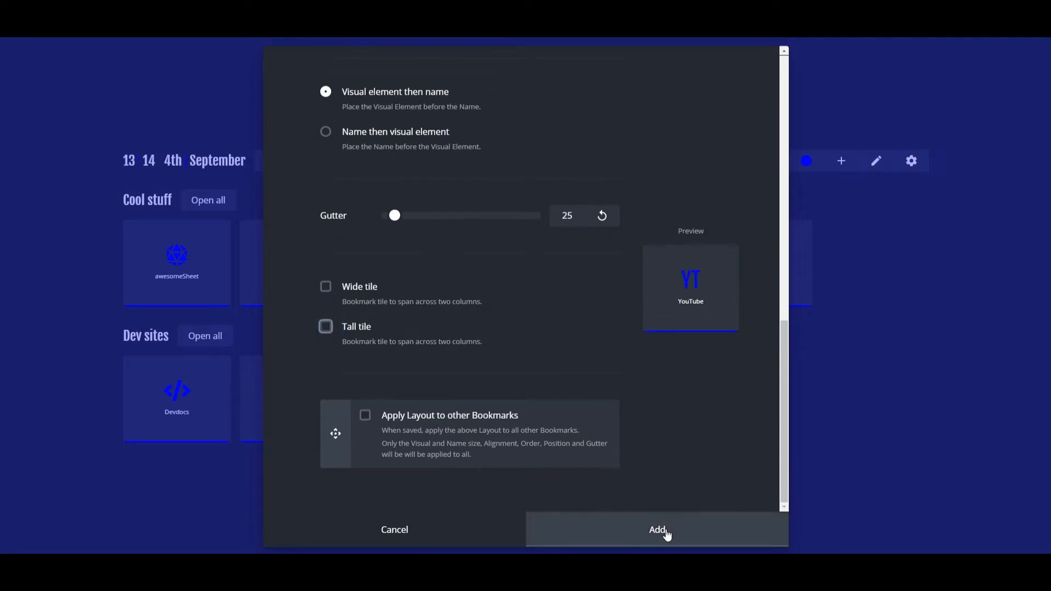
{"action": "left_click", "coordinate": [666, 532]}
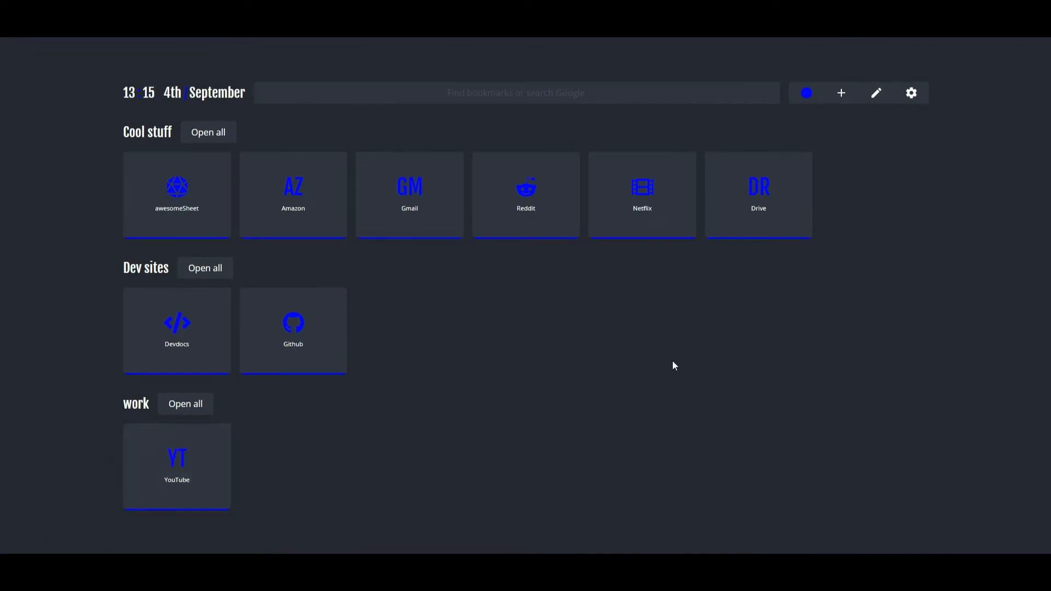
- Review the name, Open all and position options for a new group, and close the form without adding it
{"action": "left_click", "coordinate": [840, 94]}
{"action": "left_click", "coordinate": [836, 121]}
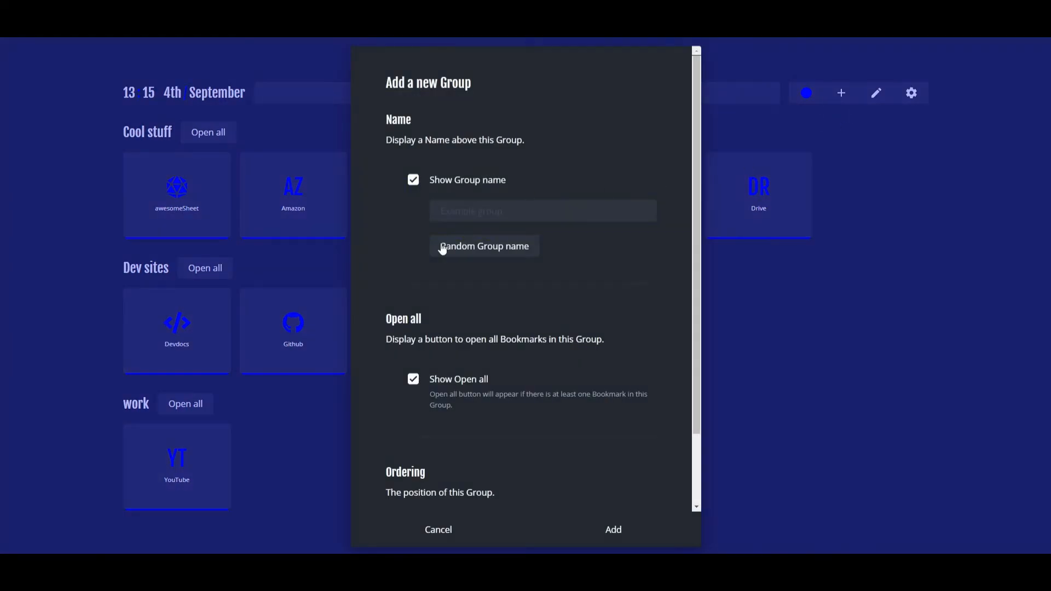
{"action": "left_click", "coordinate": [470, 211]}
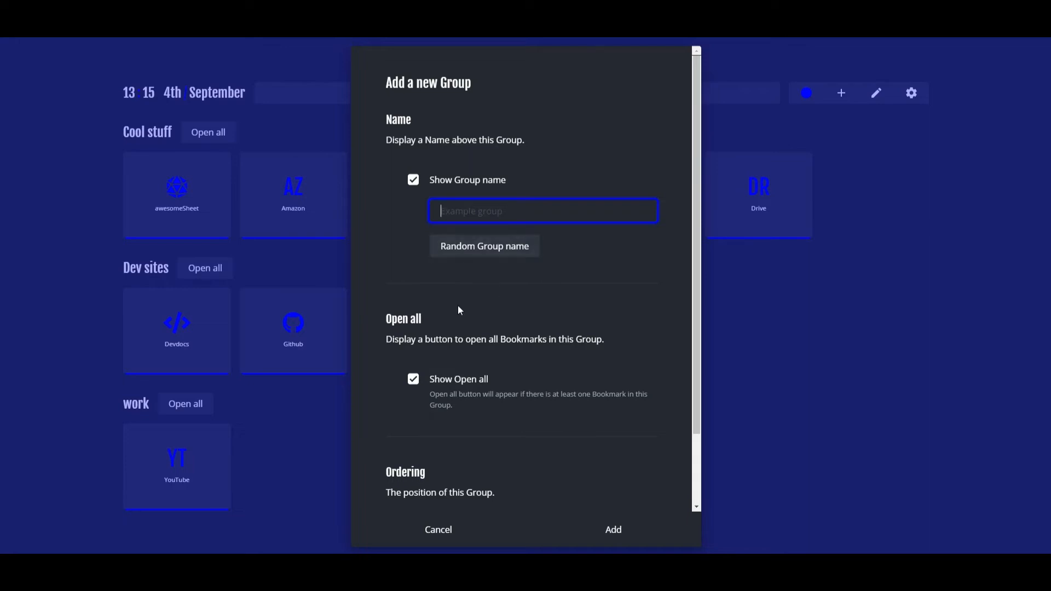
{"action": "scroll", "coordinate": [444, 309], "scroll_direction": "down", "scroll_amount": 2}
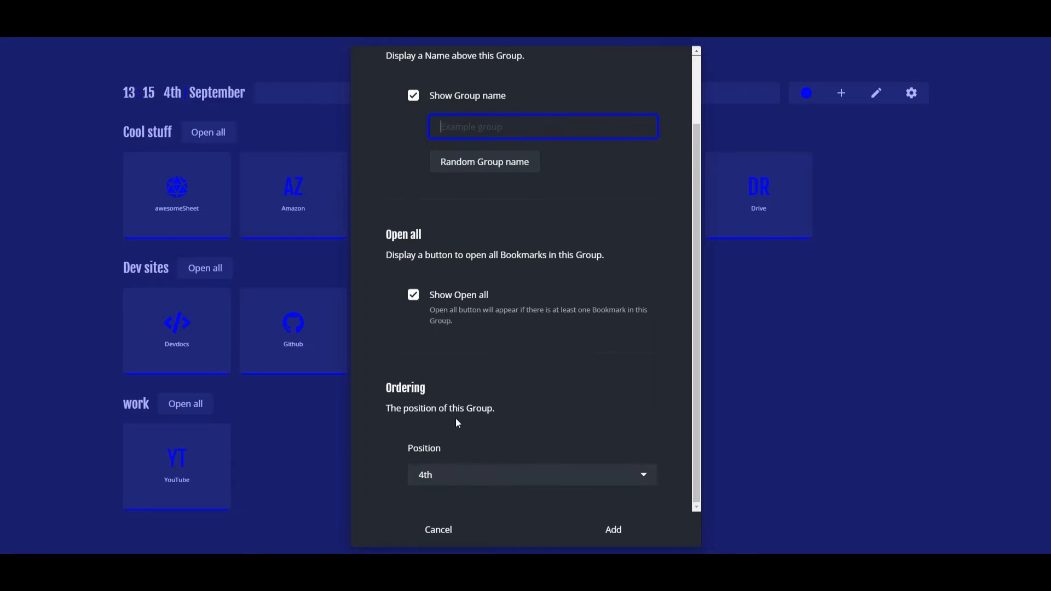
{"action": "left_click", "coordinate": [469, 530]}
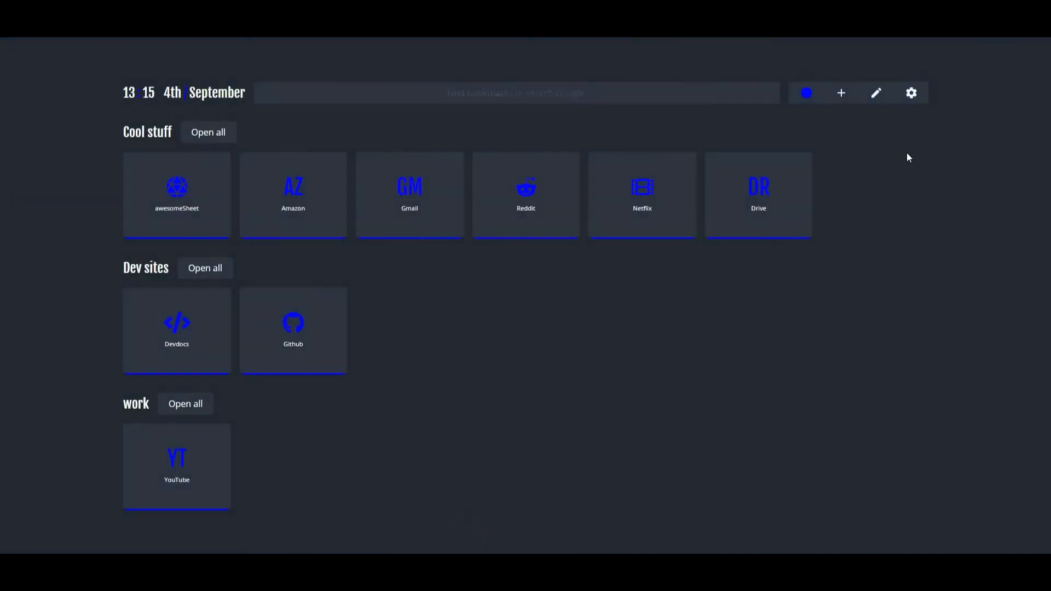
- Try the Black, White and Bean theme presets and settle on the nightTab (default) preset
{"action": "left_click", "coordinate": [908, 95]}
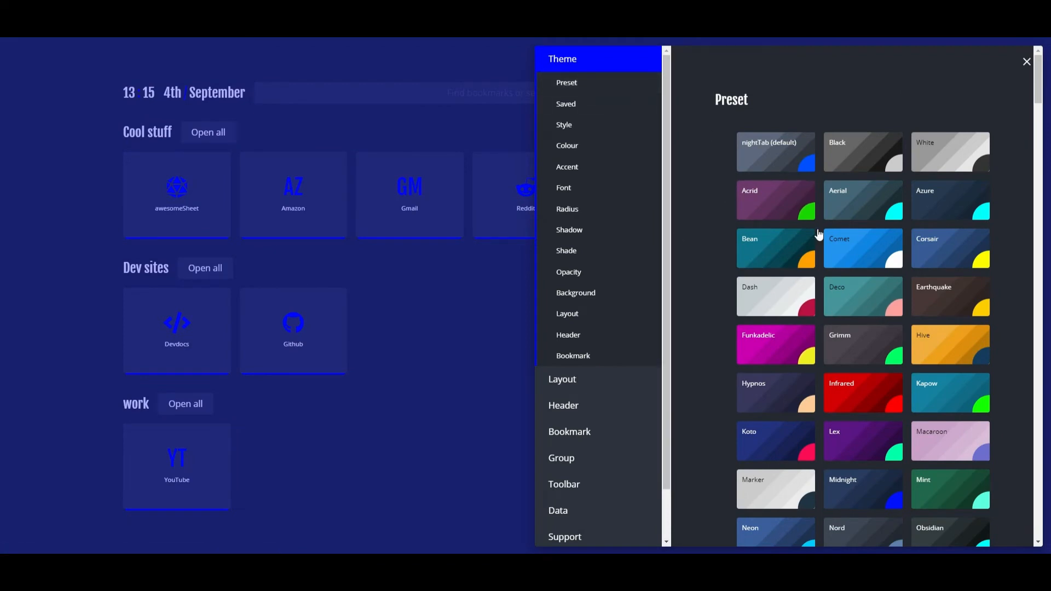
{"action": "left_click", "coordinate": [770, 159]}
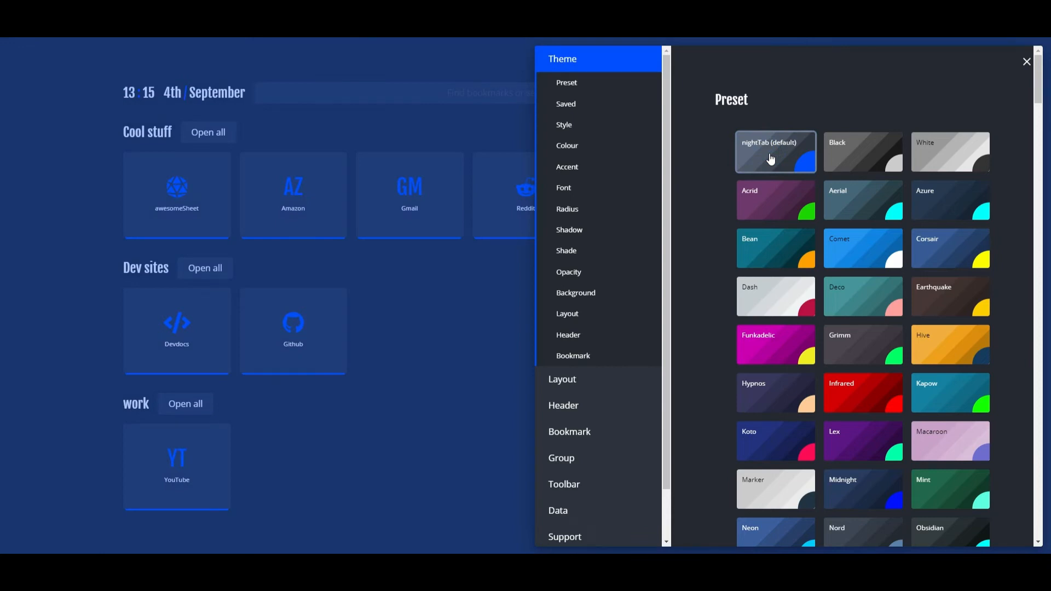
{"action": "left_click", "coordinate": [857, 153]}
{"action": "left_click", "coordinate": [937, 152]}
{"action": "left_click", "coordinate": [772, 155]}
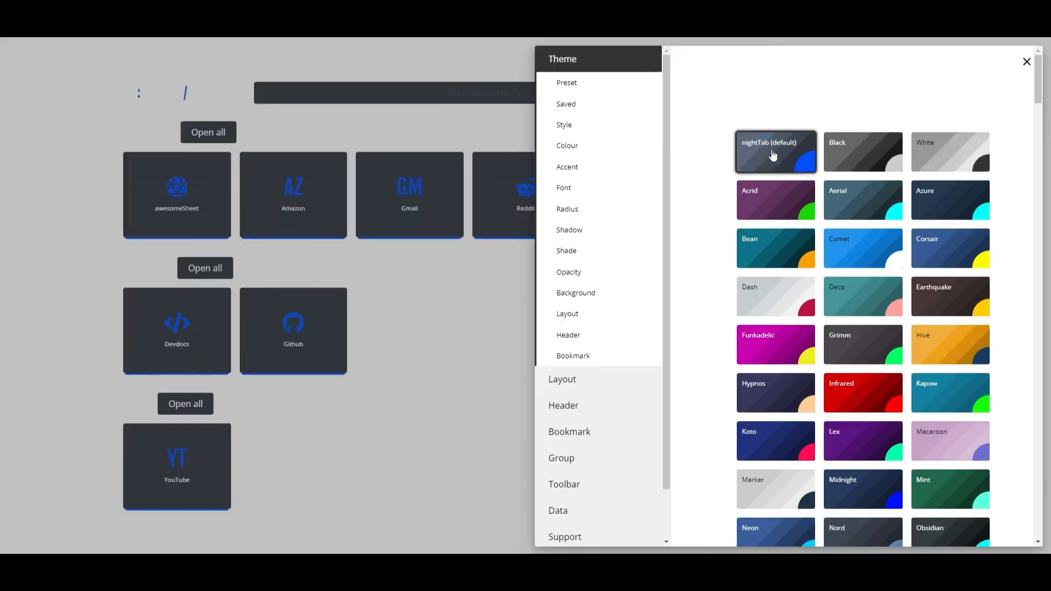
{"action": "left_click", "coordinate": [770, 247]}
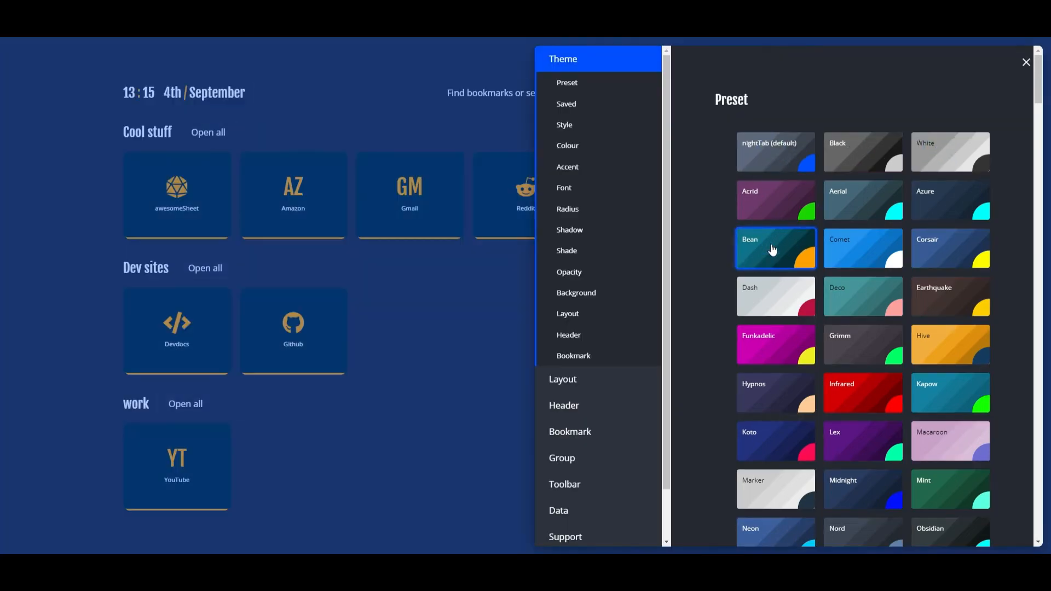
{"action": "left_click", "coordinate": [775, 158]}
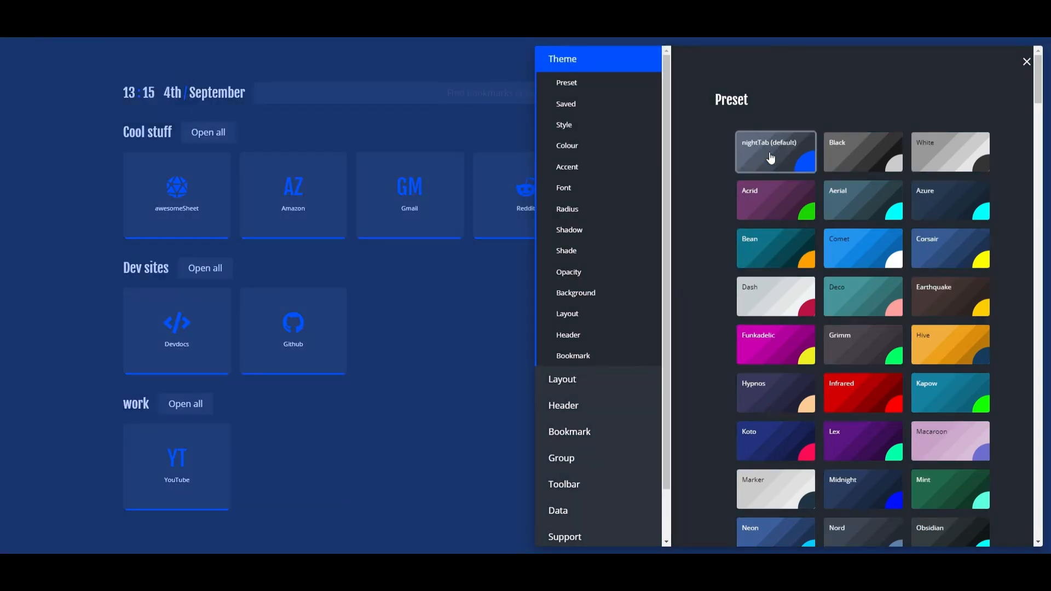
- Try the Light mode and Automatic theme styles, and return to Dark mode
{"action": "left_click", "coordinate": [584, 107]}
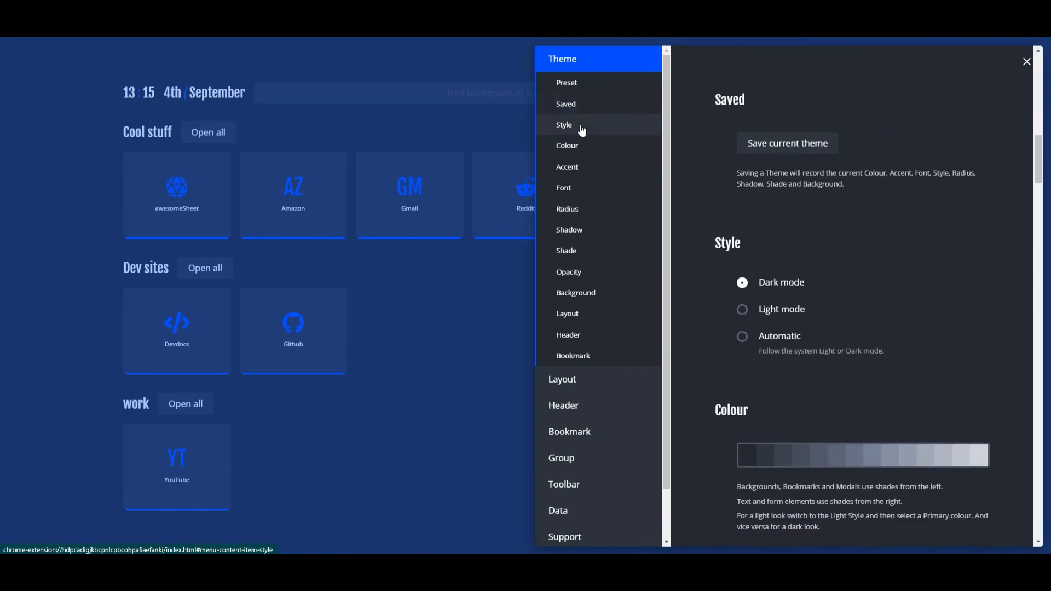
{"action": "left_click", "coordinate": [743, 313]}
{"action": "left_click", "coordinate": [743, 336]}
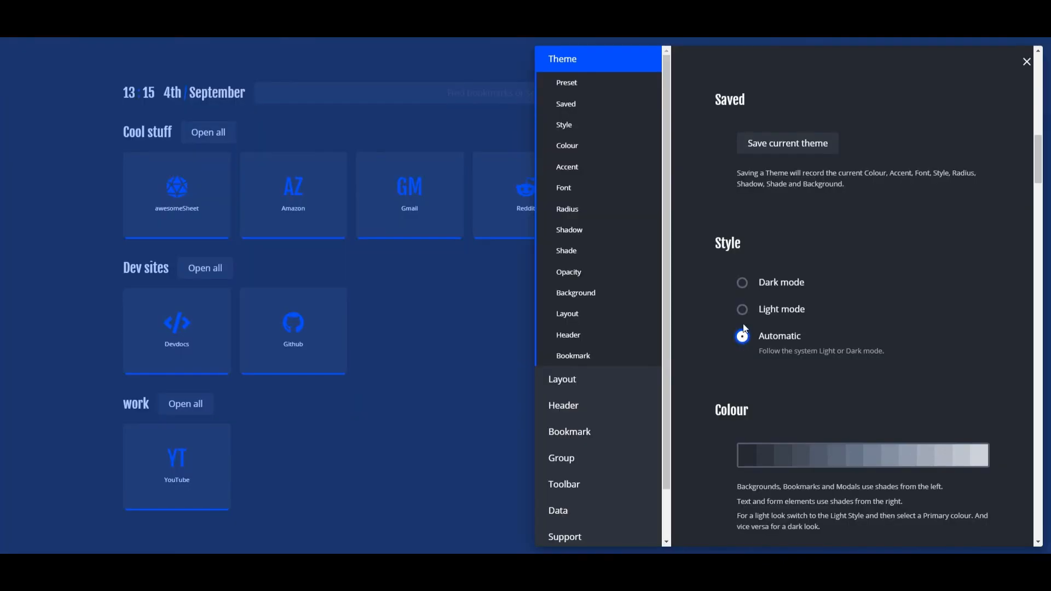
{"action": "left_click", "coordinate": [746, 286]}
- Try a primary colour of 89 and a stronger saturation for the theme, resetting both to their defaults
{"action": "scroll", "coordinate": [709, 294], "scroll_direction": "down", "scroll_amount": 2}
{"action": "scroll", "coordinate": [709, 294], "scroll_direction": "down", "scroll_amount": 3}
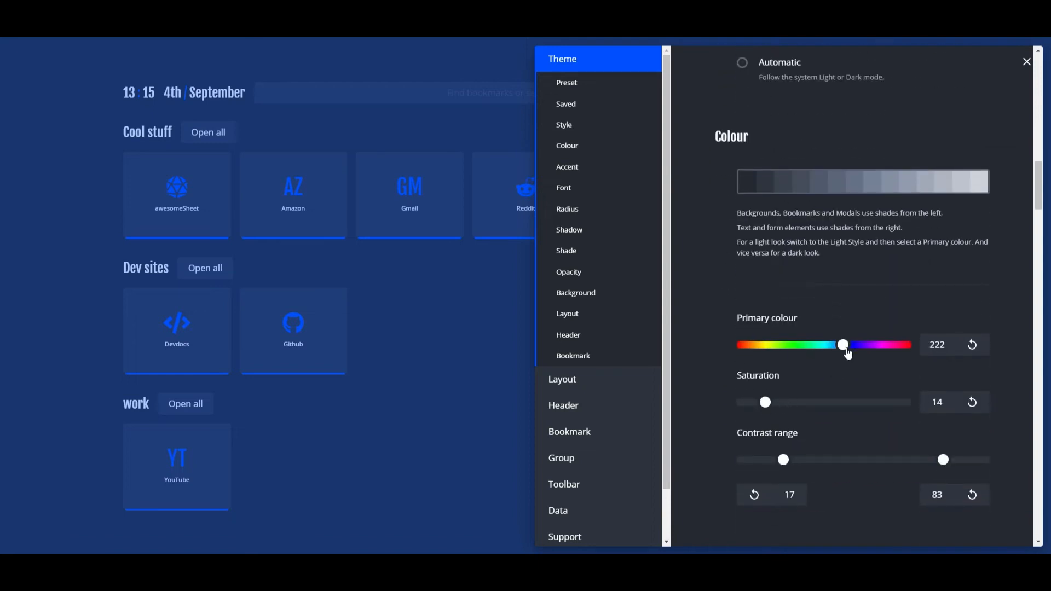
{"action": "left_click_drag", "start_coordinate": [841, 347], "coordinate": [784, 351]}
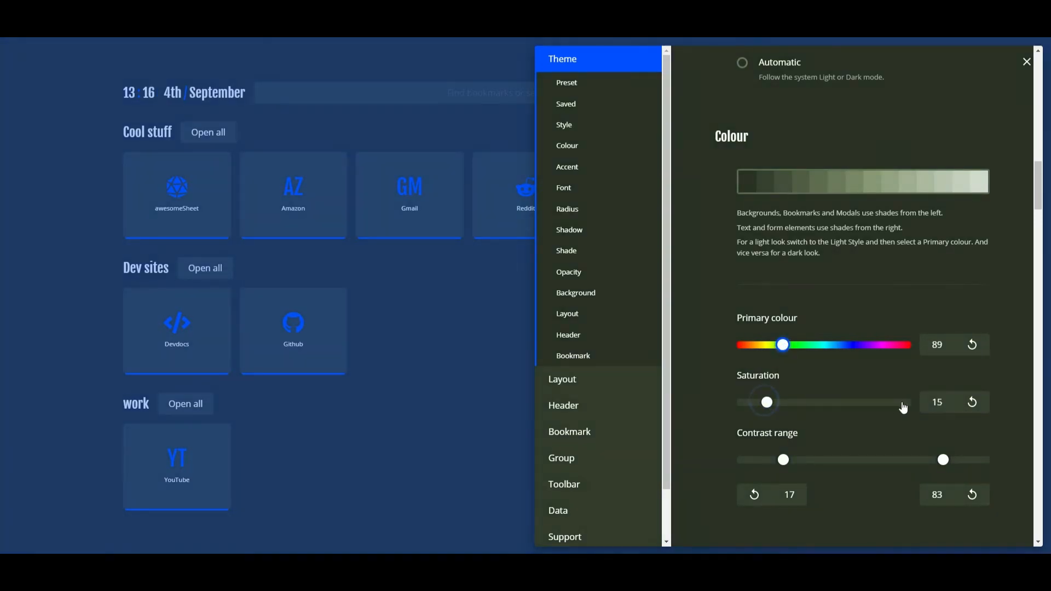
{"action": "left_click", "coordinate": [903, 405]}
{"action": "left_click", "coordinate": [775, 404]}
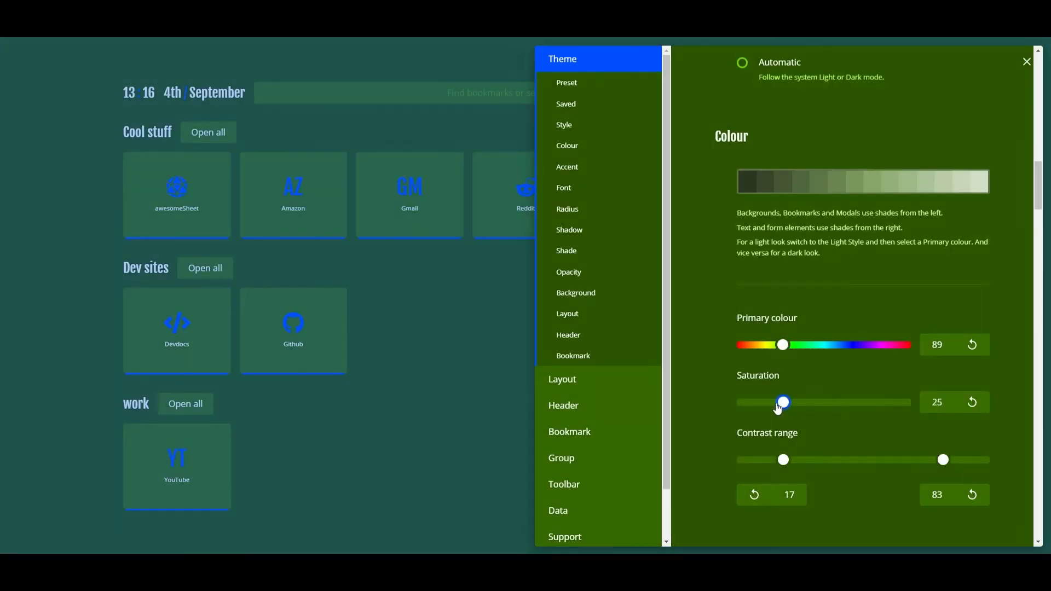
{"action": "left_click", "coordinate": [973, 346]}
{"action": "left_click", "coordinate": [972, 402]}
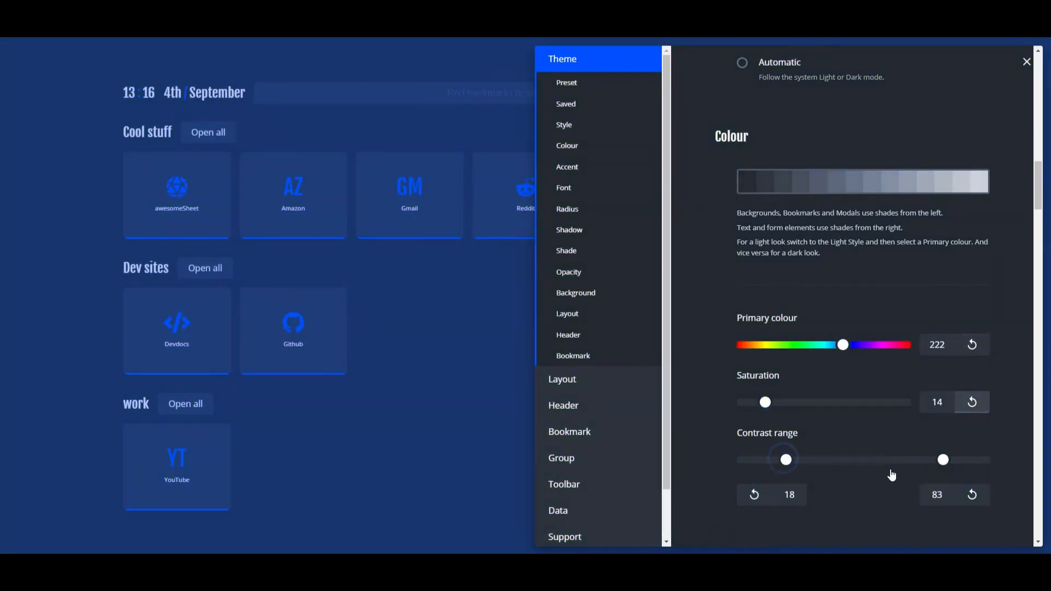
- Try a contrast range with a lower limit of 0 and an upper limit of 51, resetting each limit
{"action": "left_click", "coordinate": [890, 474]}
{"action": "left_click_drag", "start_coordinate": [767, 469], "coordinate": [742, 466]}
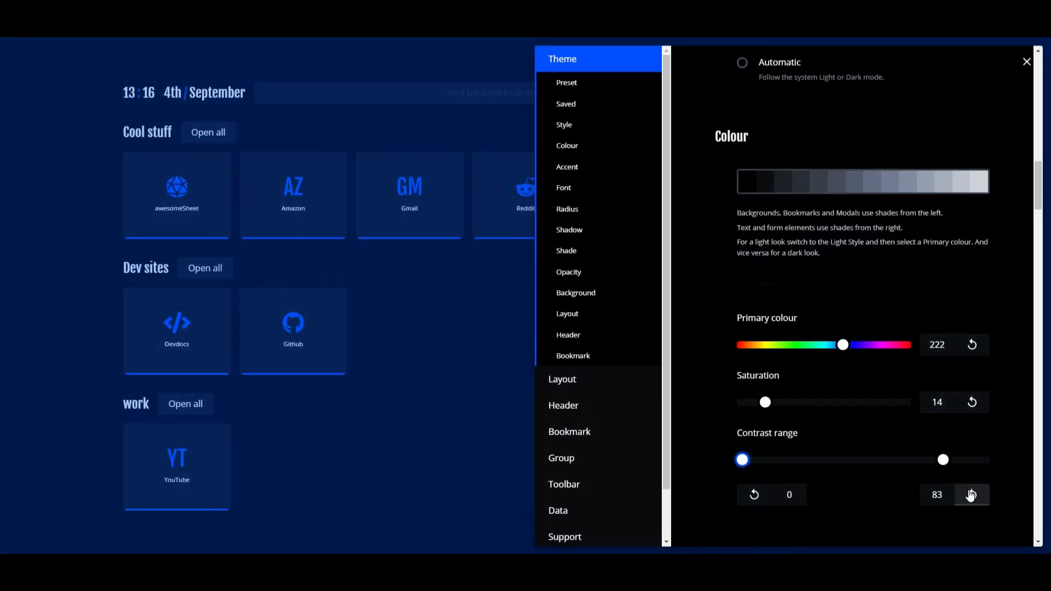
{"action": "left_click", "coordinate": [754, 498]}
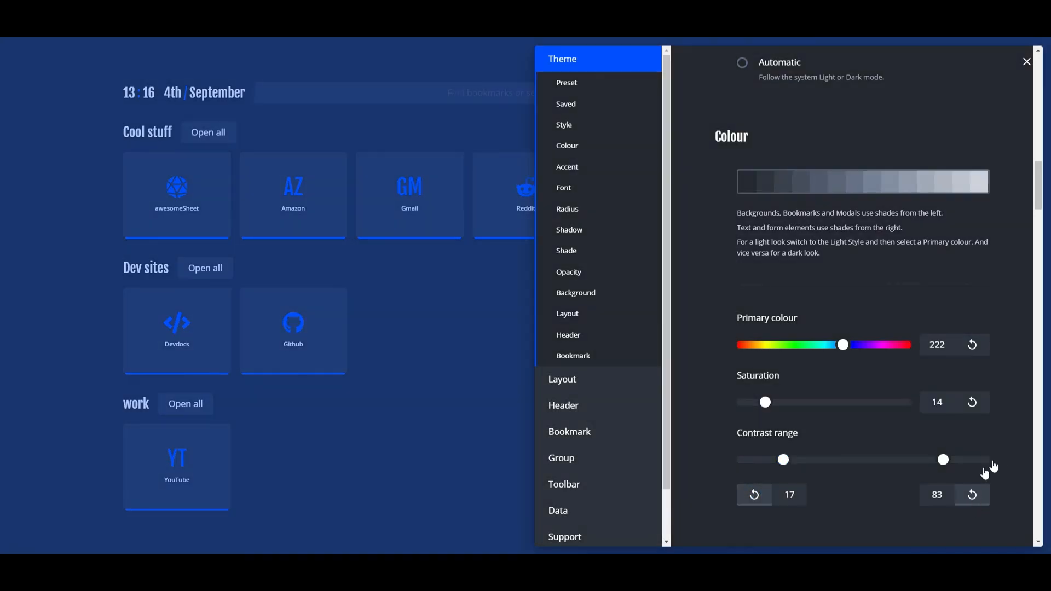
{"action": "scroll", "coordinate": [1000, 460], "scroll_direction": "down", "scroll_amount": 4}
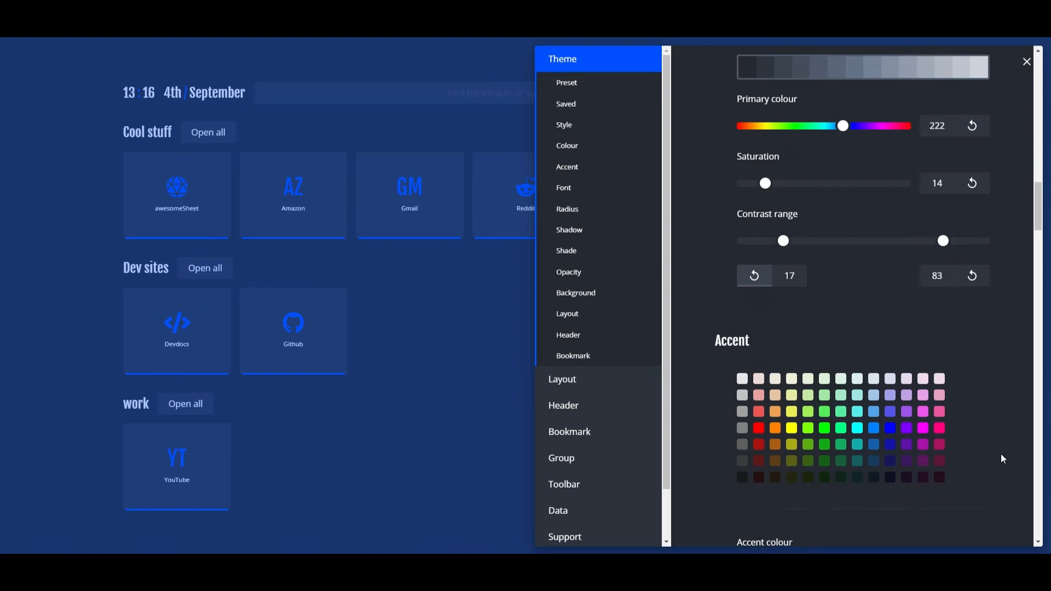
{"action": "left_click_drag", "start_coordinate": [954, 245], "coordinate": [866, 253]}
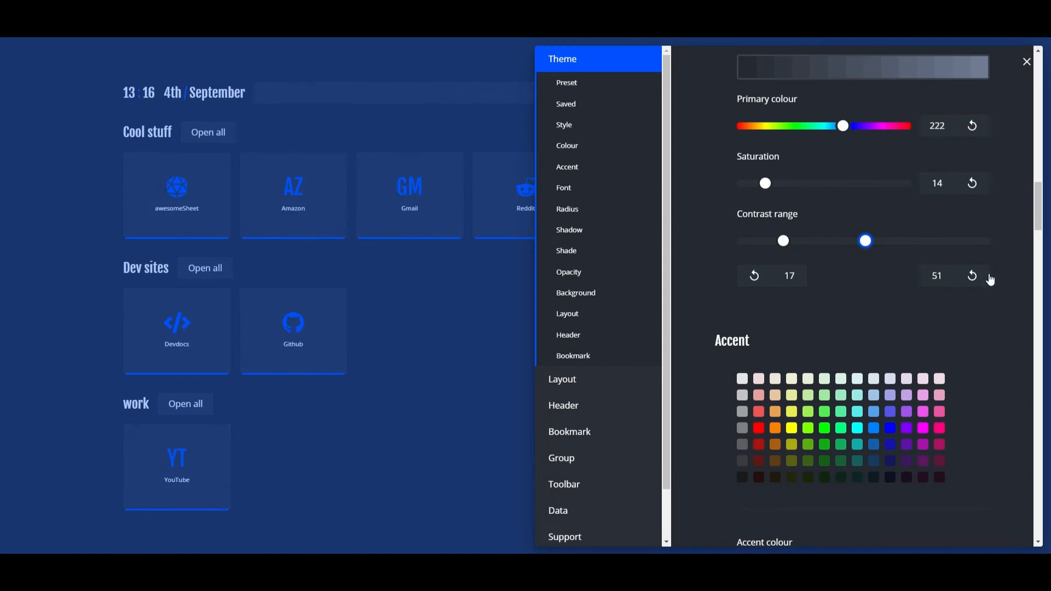
{"action": "left_click", "coordinate": [971, 278]}
- Try the random accent colour on load/refresh option and switch it off again
{"action": "scroll", "coordinate": [979, 383], "scroll_direction": "down", "scroll_amount": 5}
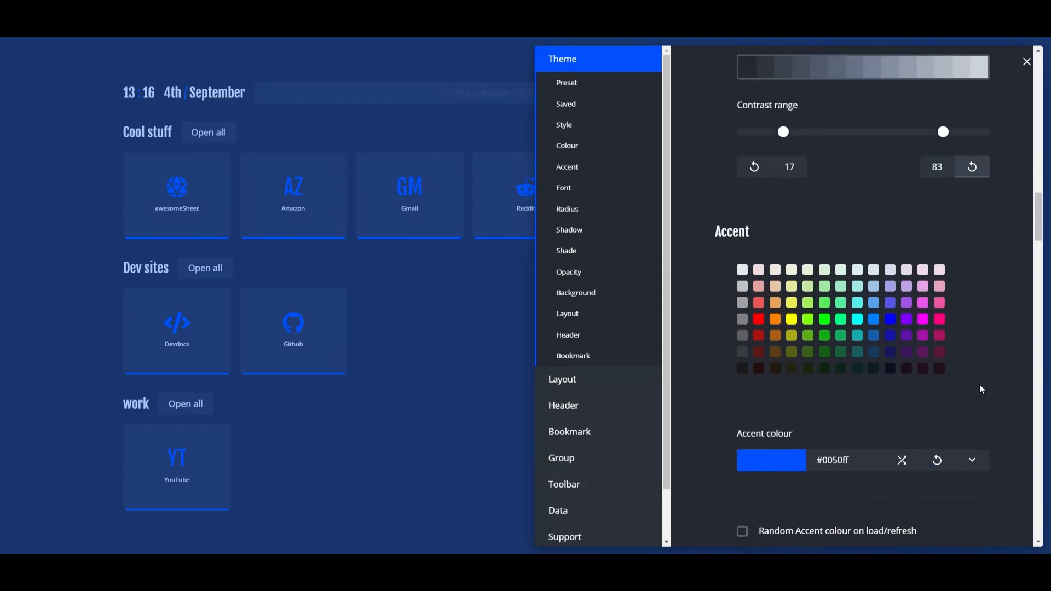
{"action": "scroll", "coordinate": [980, 386], "scroll_direction": "down", "scroll_amount": 2}
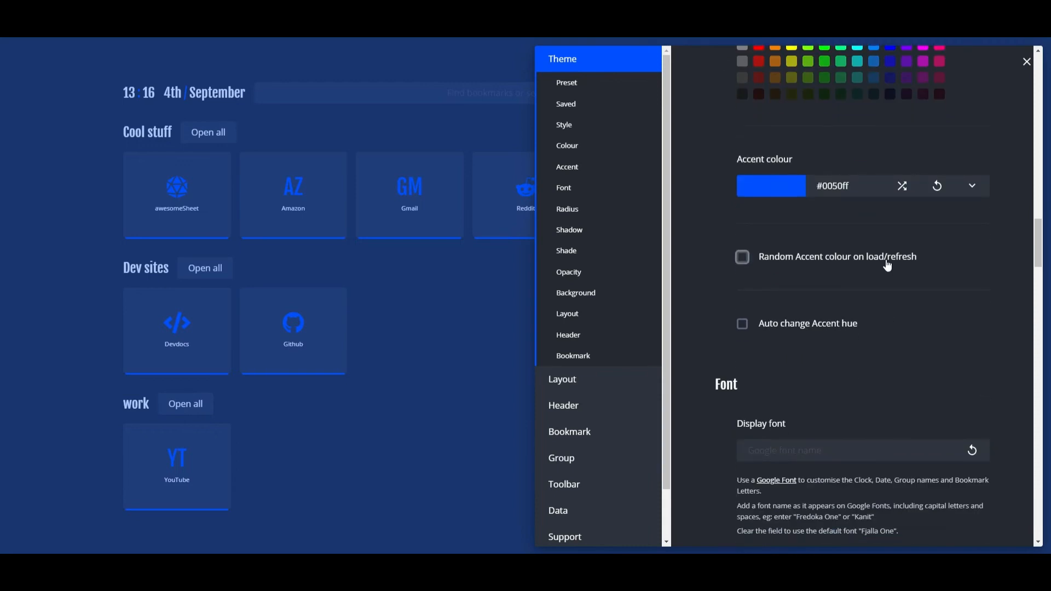
{"action": "left_click", "coordinate": [742, 258]}
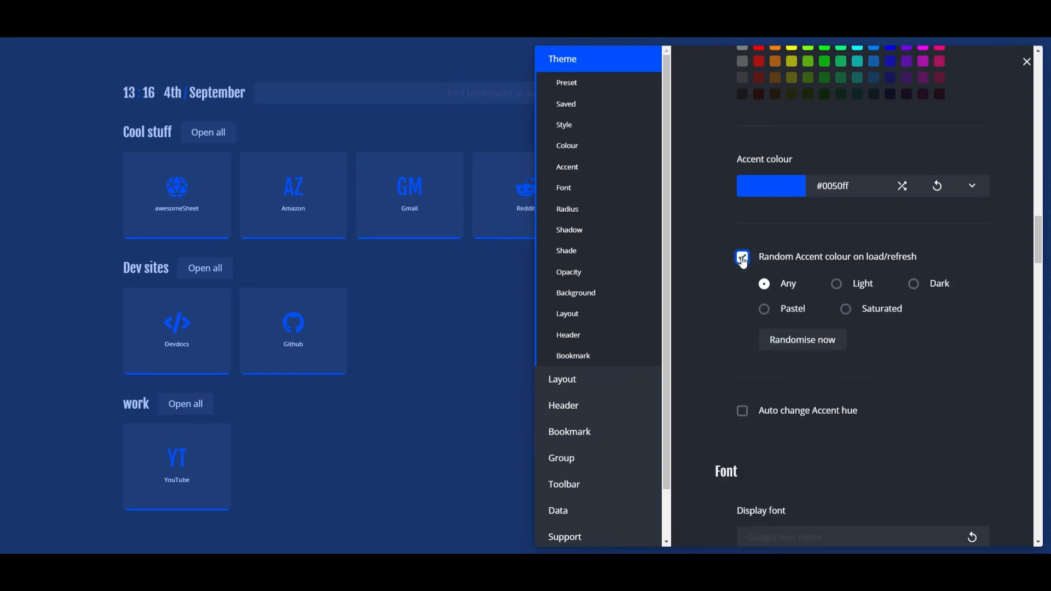
{"action": "left_click", "coordinate": [743, 259]}
- Load the backup file Theme10.json from the Downloads folder into the data restore settings
{"action": "scroll", "coordinate": [905, 336], "scroll_direction": "down", "scroll_amount": 3}
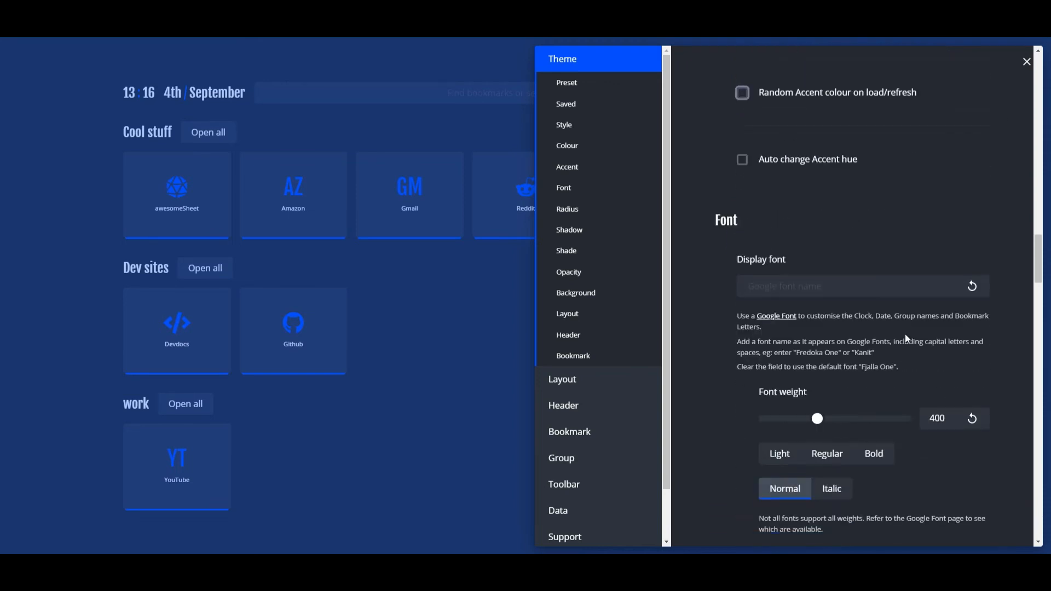
{"action": "scroll", "coordinate": [813, 411], "scroll_direction": "down", "scroll_amount": 4}
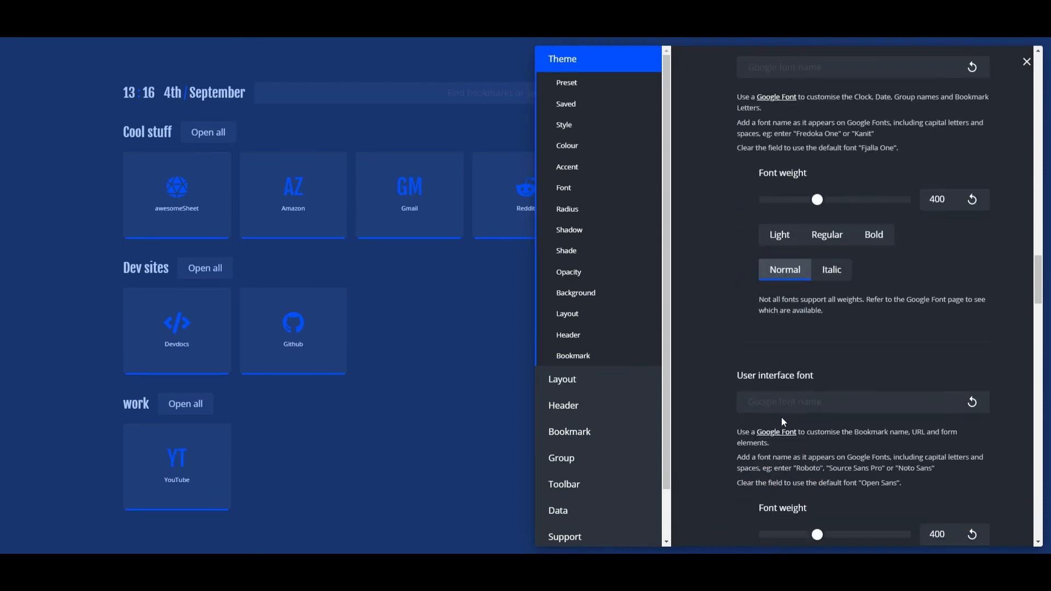
{"action": "scroll", "coordinate": [586, 462], "scroll_direction": "down", "scroll_amount": 1}
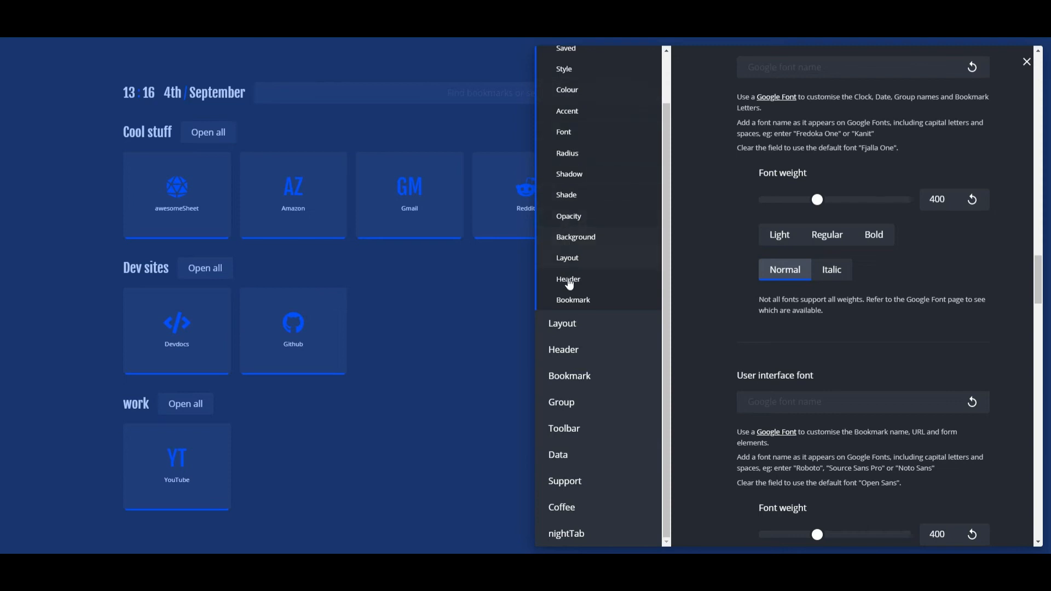
{"action": "left_click", "coordinate": [574, 325]}
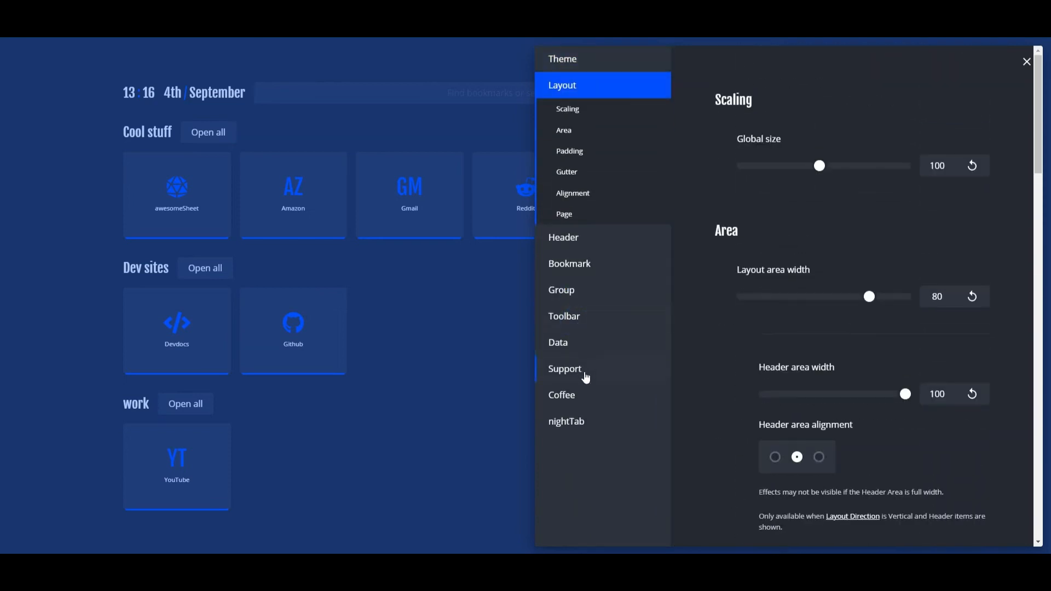
{"action": "left_click", "coordinate": [582, 349]}
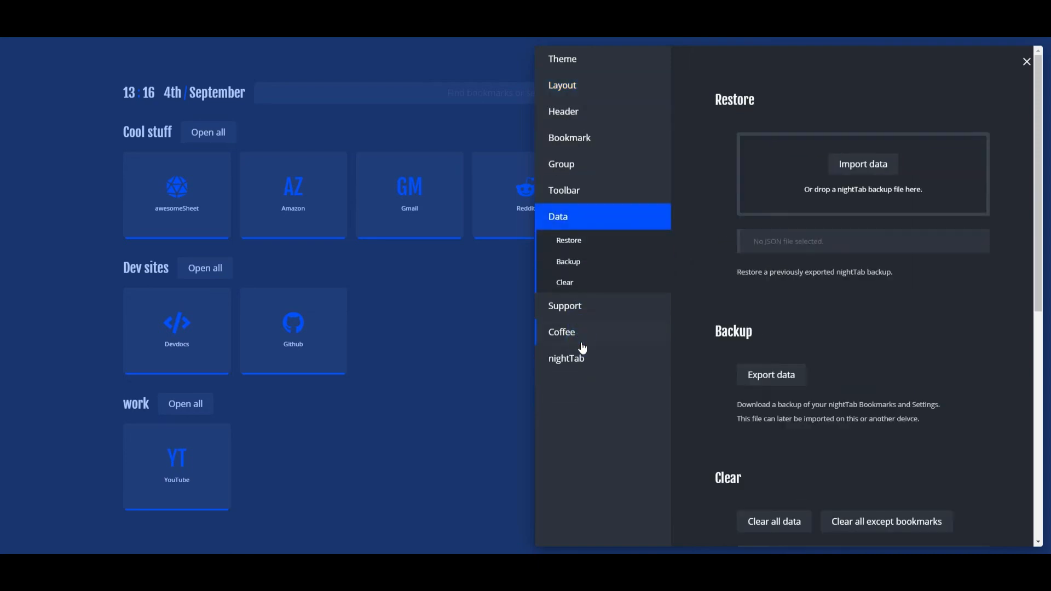
{"action": "left_click", "coordinate": [863, 165]}
{"action": "left_click", "coordinate": [166, 163]}
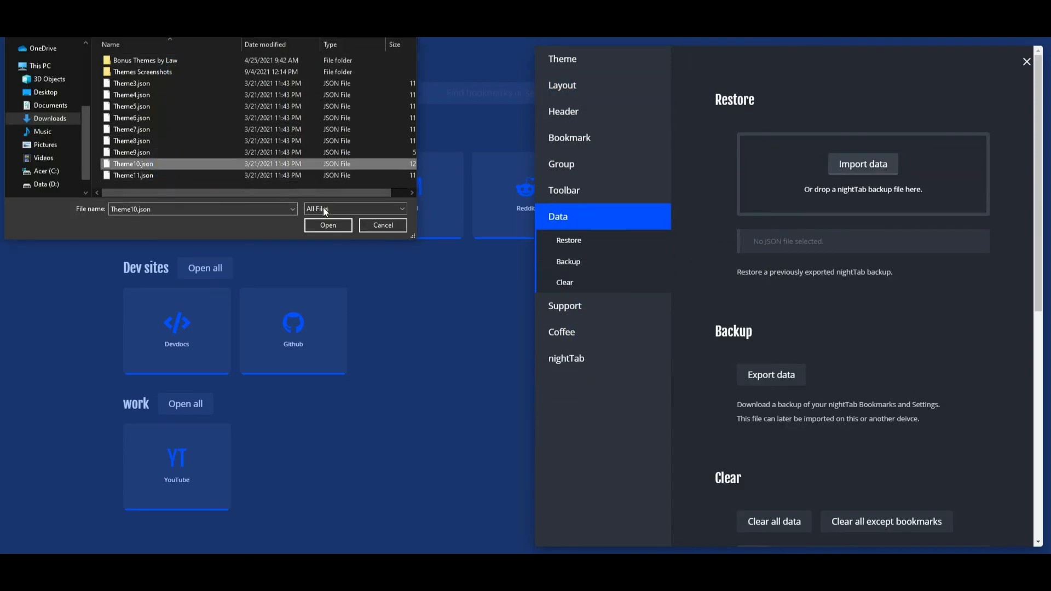
{"action": "left_click", "coordinate": [328, 224]}
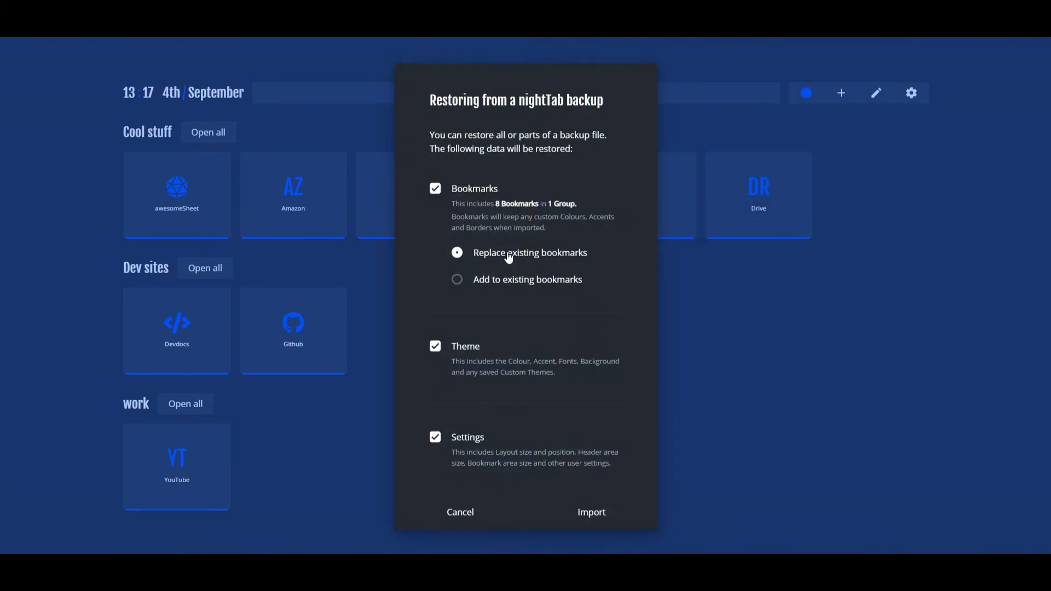
- Import the backup's bookmarks, theme and settings, replacing existing bookmarks, and reset the start page to its defaults
{"action": "left_click", "coordinate": [582, 515]}
{"action": "scroll", "coordinate": [752, 452], "scroll_direction": "down", "scroll_amount": 2}
{"action": "left_click", "coordinate": [780, 413]}
{"action": "left_click", "coordinate": [580, 377]}
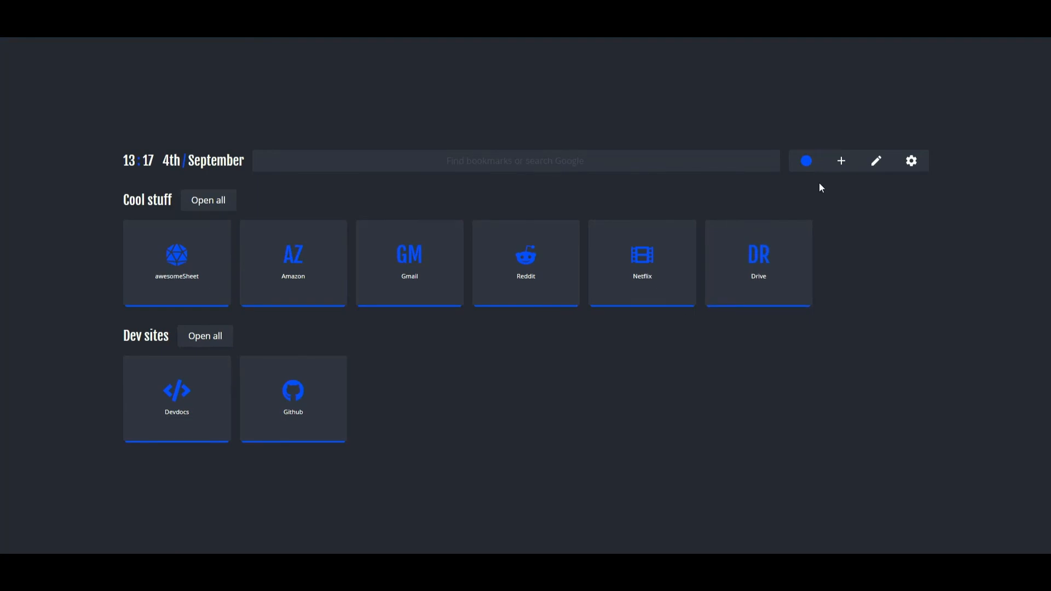
- Add a new bookmark group named work in 1st position
{"action": "left_click", "coordinate": [840, 162]}
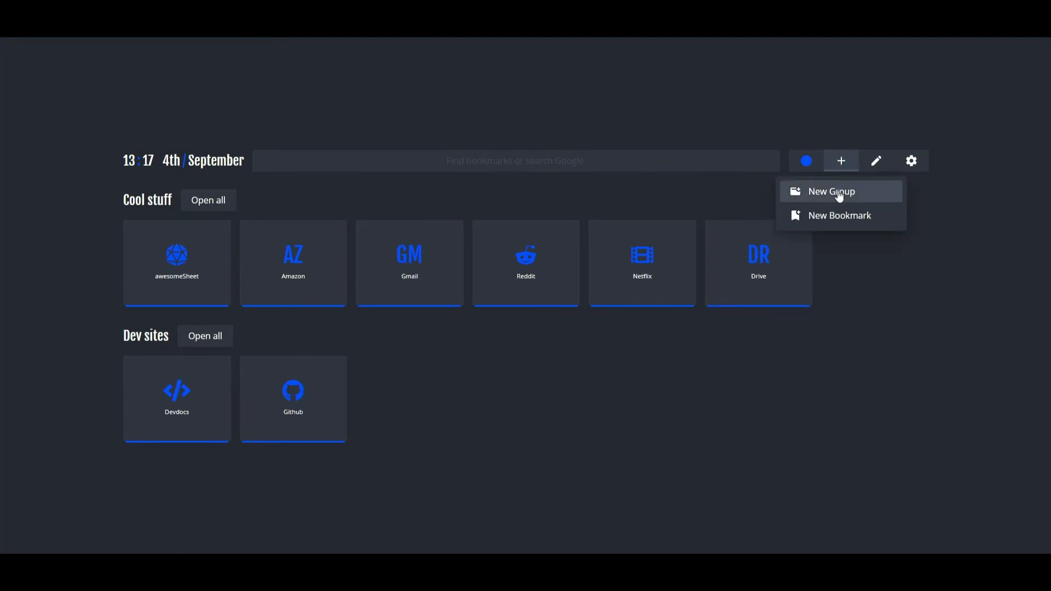
{"action": "left_click", "coordinate": [839, 192]}
{"action": "left_click", "coordinate": [575, 214]}
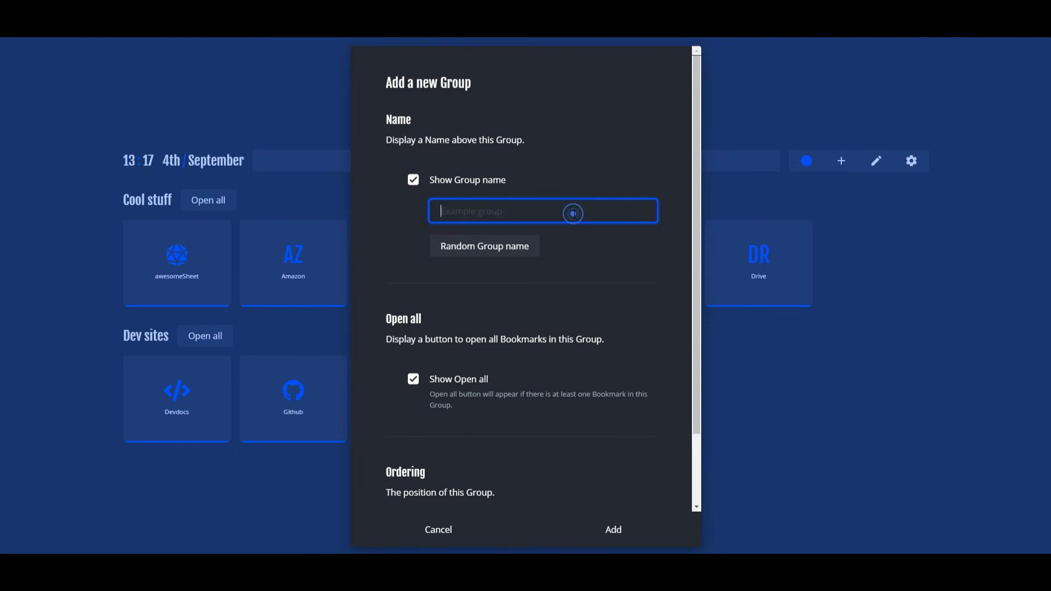
{"action": "type", "text": "work"}
{"action": "scroll", "coordinate": [574, 216], "scroll_direction": "down", "scroll_amount": 3}
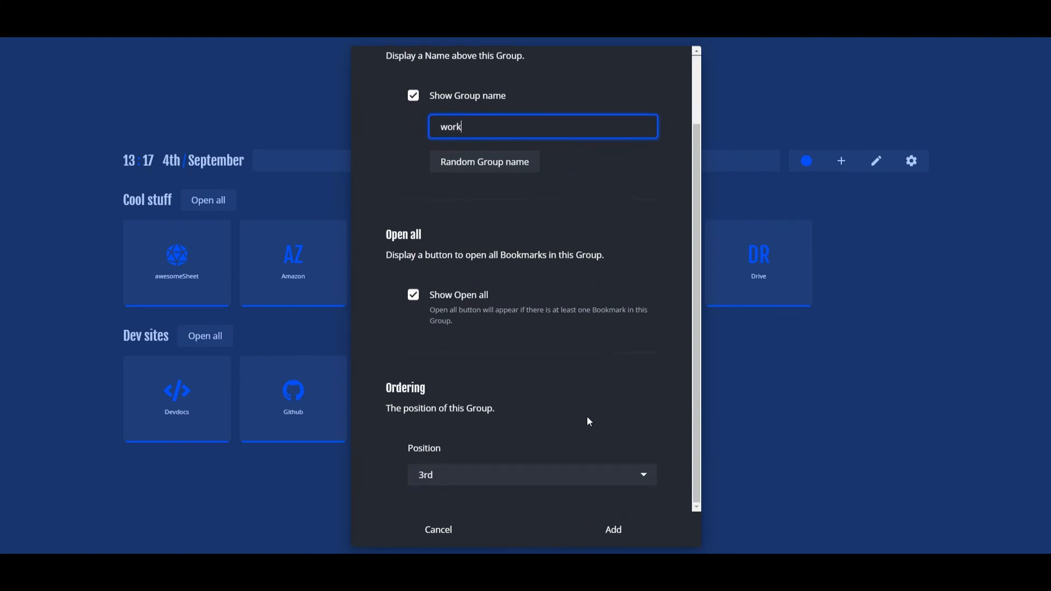
{"action": "left_click", "coordinate": [595, 477]}
{"action": "left_click", "coordinate": [446, 488]}
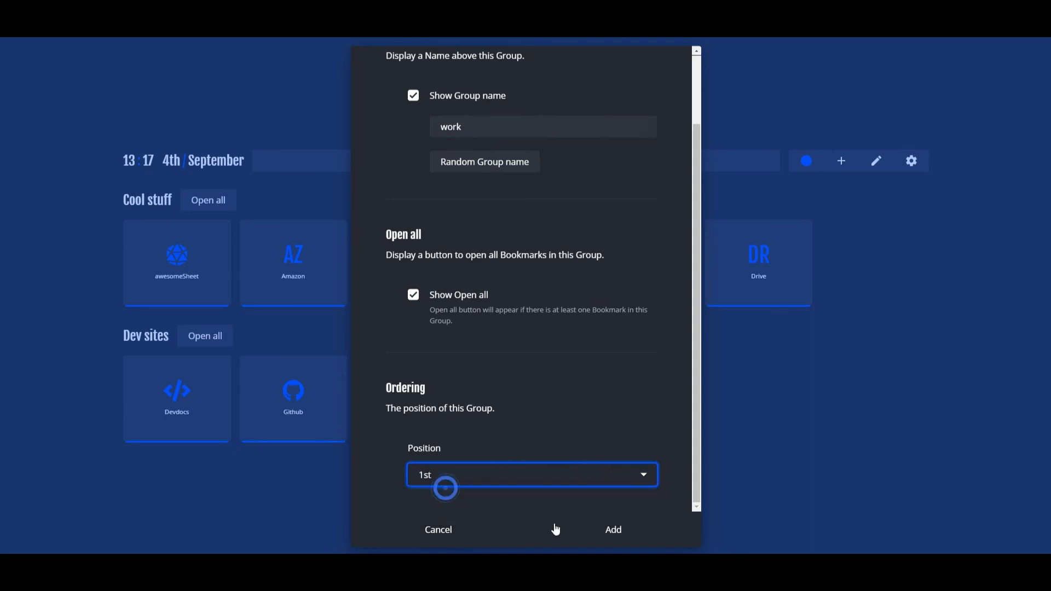
{"action": "left_click", "coordinate": [616, 532]}
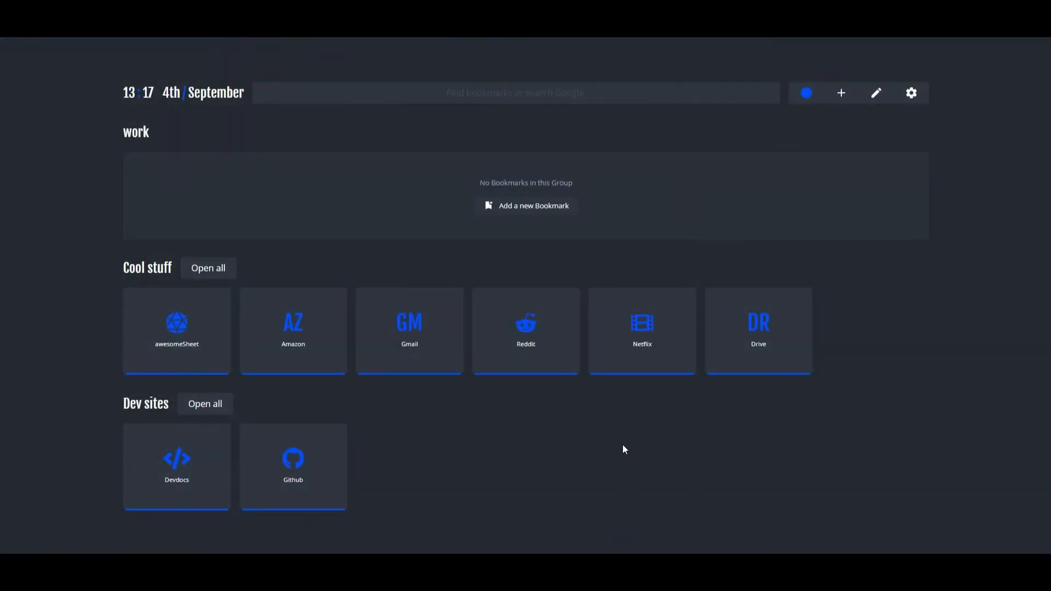
- Start a new bookmark in the work group with the letters YT and the name YouTube
{"action": "left_click", "coordinate": [563, 211]}
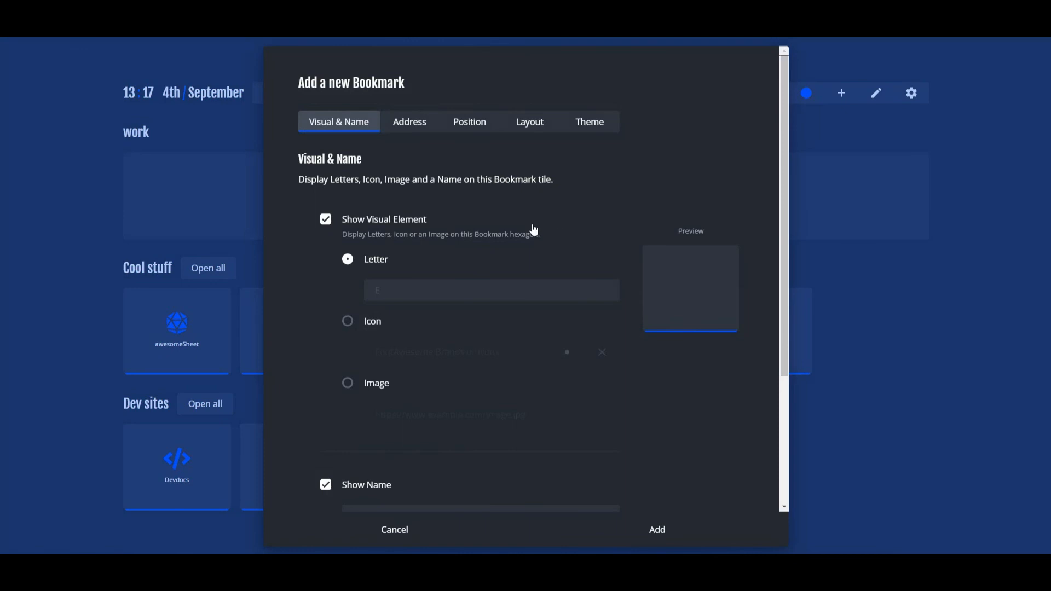
{"action": "left_click", "coordinate": [405, 289]}
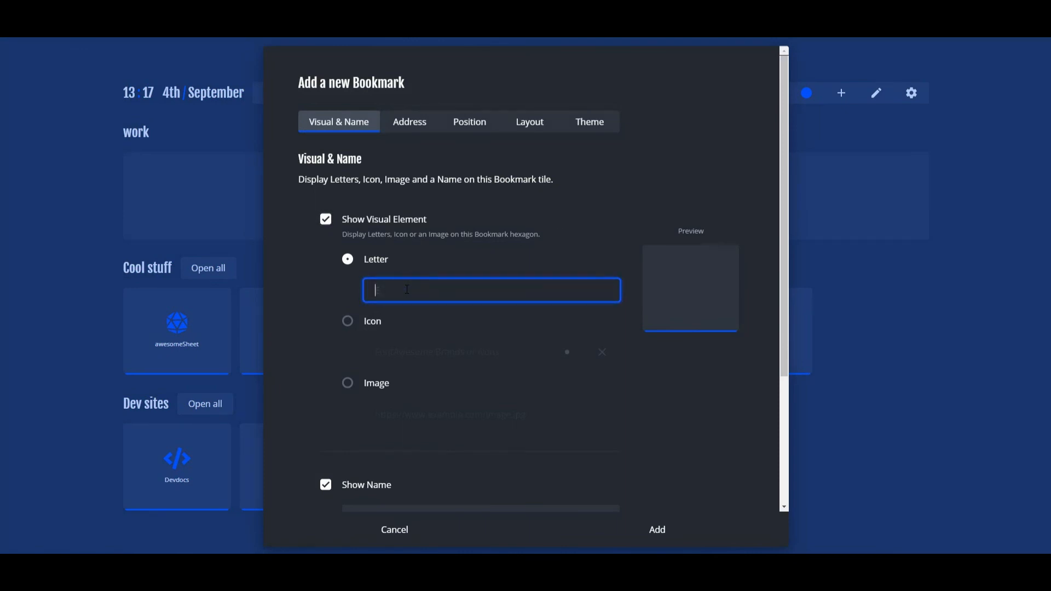
{"action": "type", "text": "YT"}
{"action": "scroll", "coordinate": [438, 391], "scroll_direction": "down", "scroll_amount": 1}
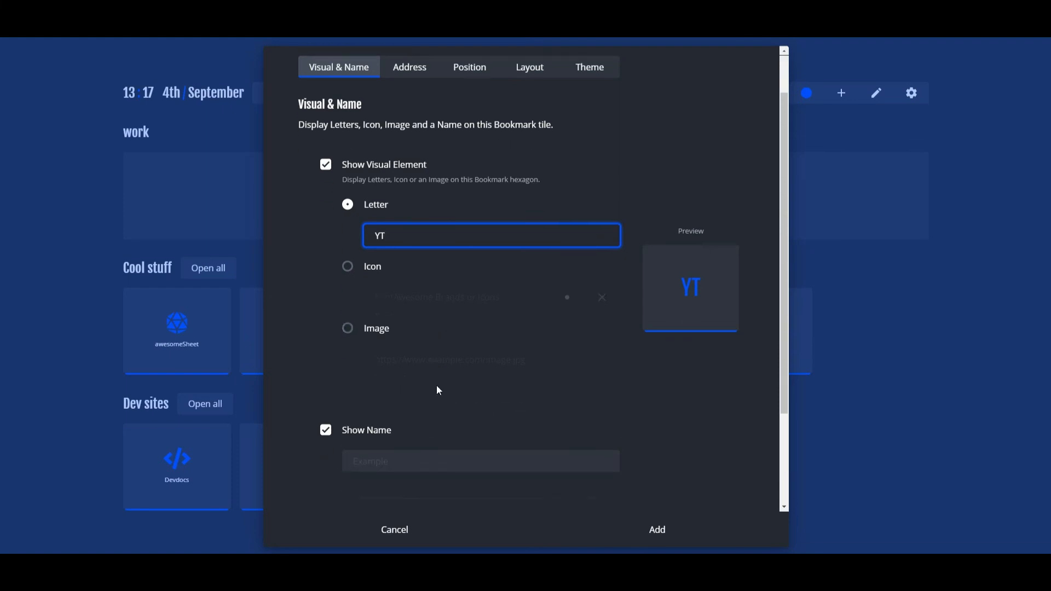
{"action": "scroll", "coordinate": [438, 390], "scroll_direction": "down", "scroll_amount": 1}
{"action": "left_click", "coordinate": [389, 403]}
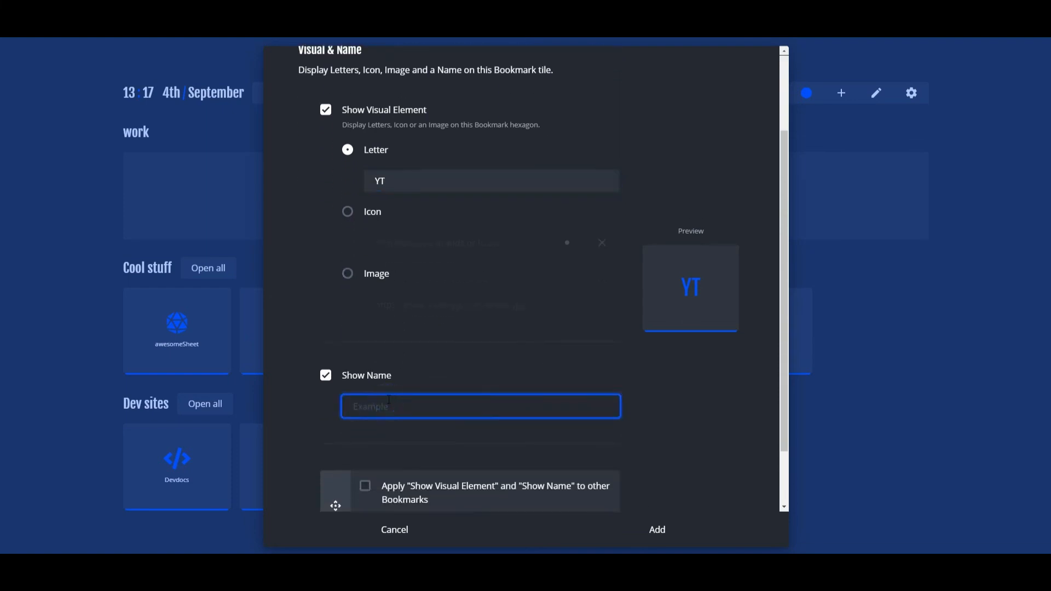
{"action": "type", "text": "YouTube"}
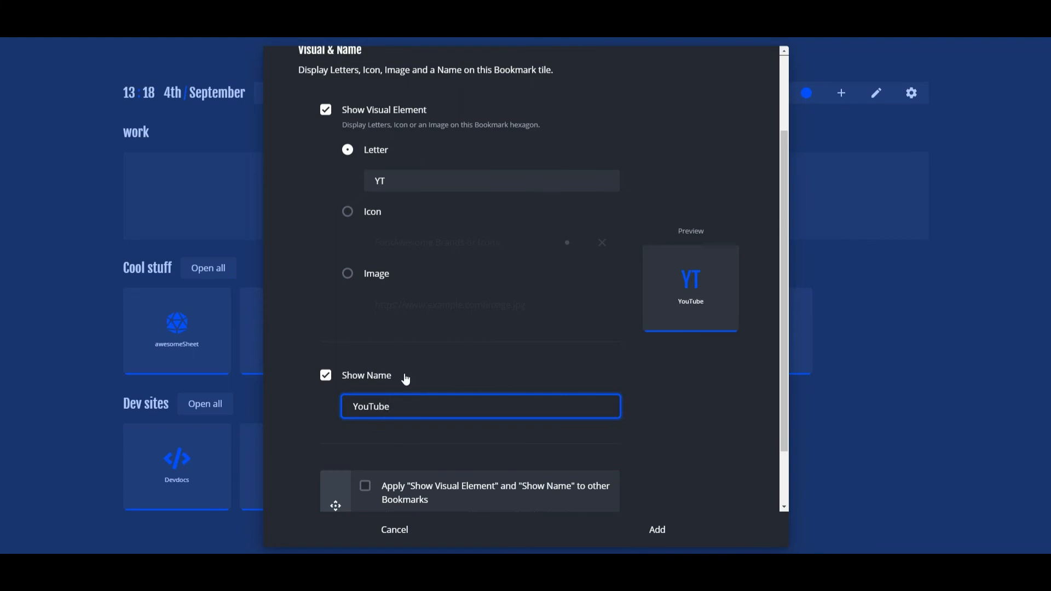
{"action": "scroll", "coordinate": [411, 159], "scroll_direction": "up", "scroll_amount": 3}
{"action": "left_click", "coordinate": [419, 124]}
{"action": "left_click", "coordinate": [416, 245]}
{"action": "left_click", "coordinate": [416, 245]}
{"action": "type", "text": "www.youtube.com"}
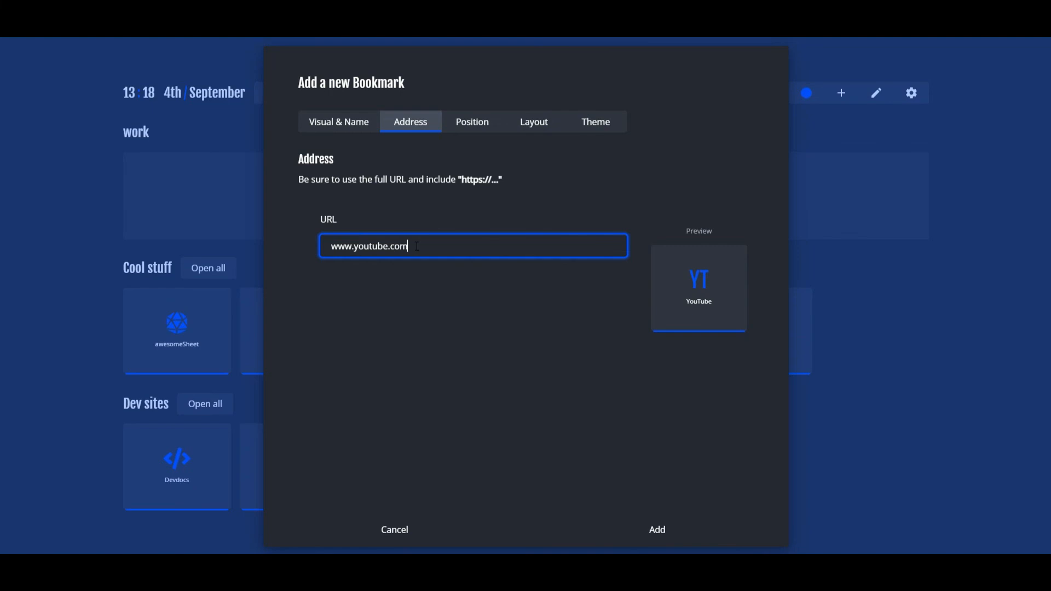
- Check the bookmark's group placement and set its name size to 14
{"action": "left_click", "coordinate": [472, 120]}
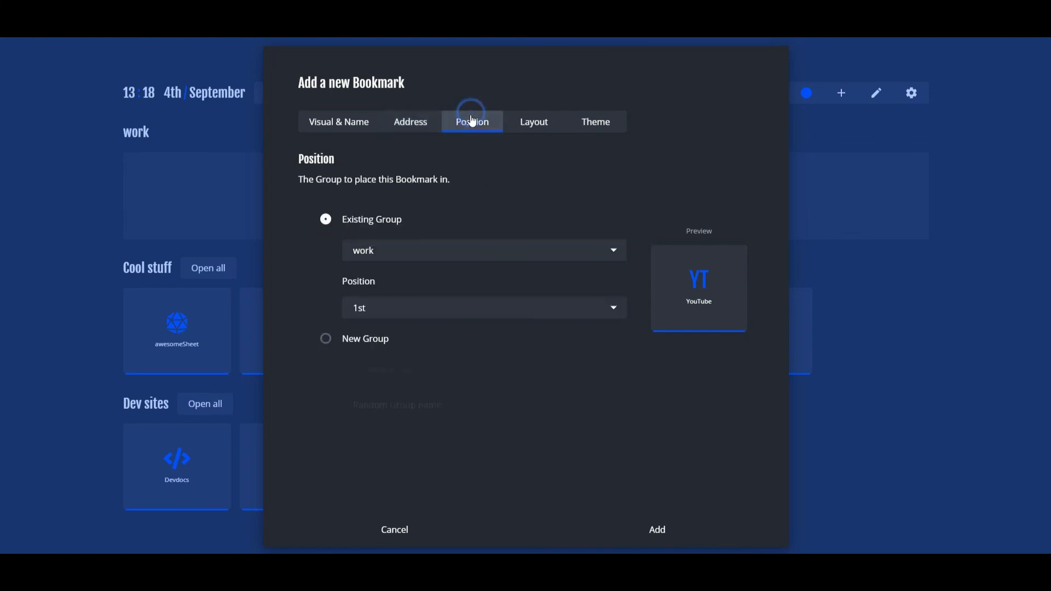
{"action": "left_click", "coordinate": [535, 124]}
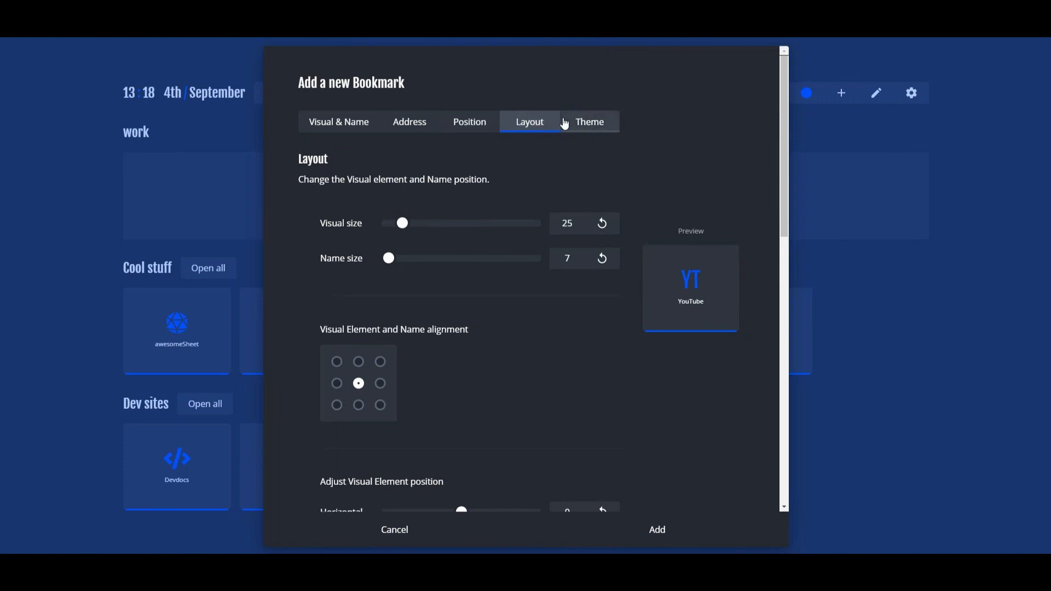
{"action": "left_click_drag", "start_coordinate": [390, 262], "coordinate": [396, 267]}
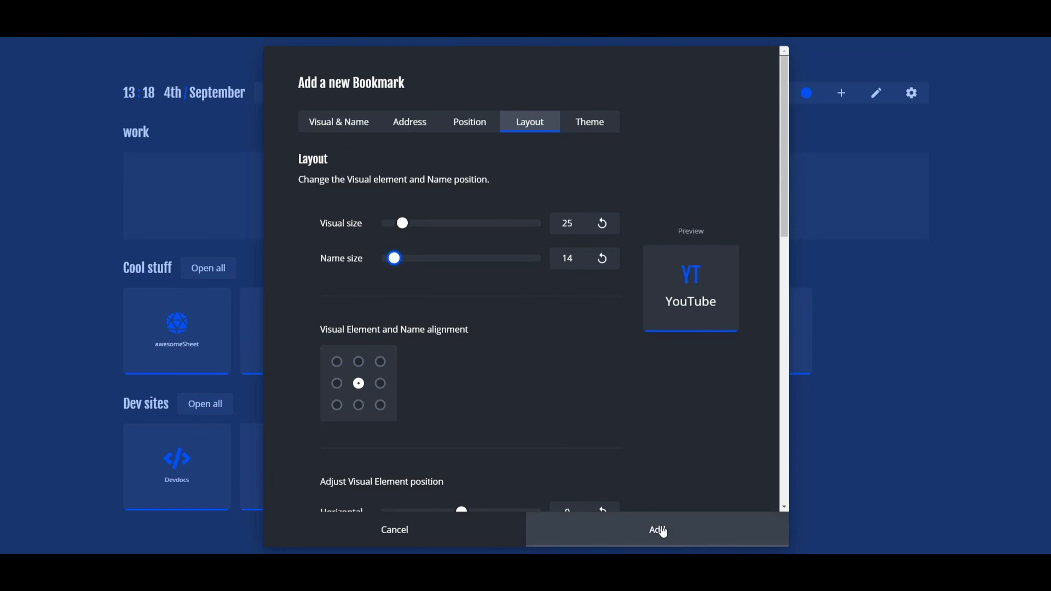
- Try a custom colour for the bookmark tile and switch back to the theme colour
{"action": "left_click", "coordinate": [592, 125]}
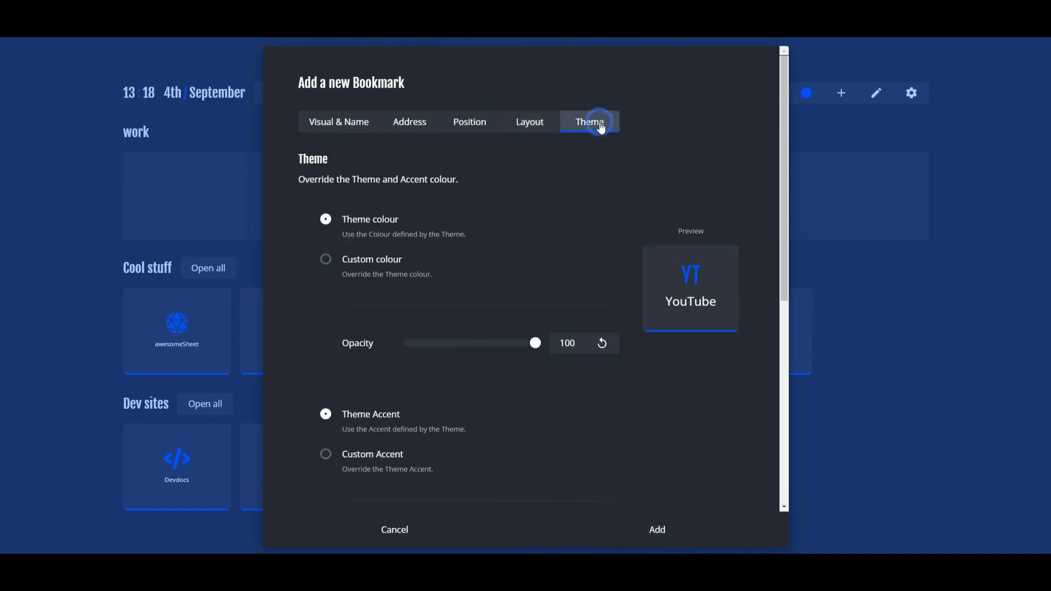
{"action": "left_click", "coordinate": [329, 261]}
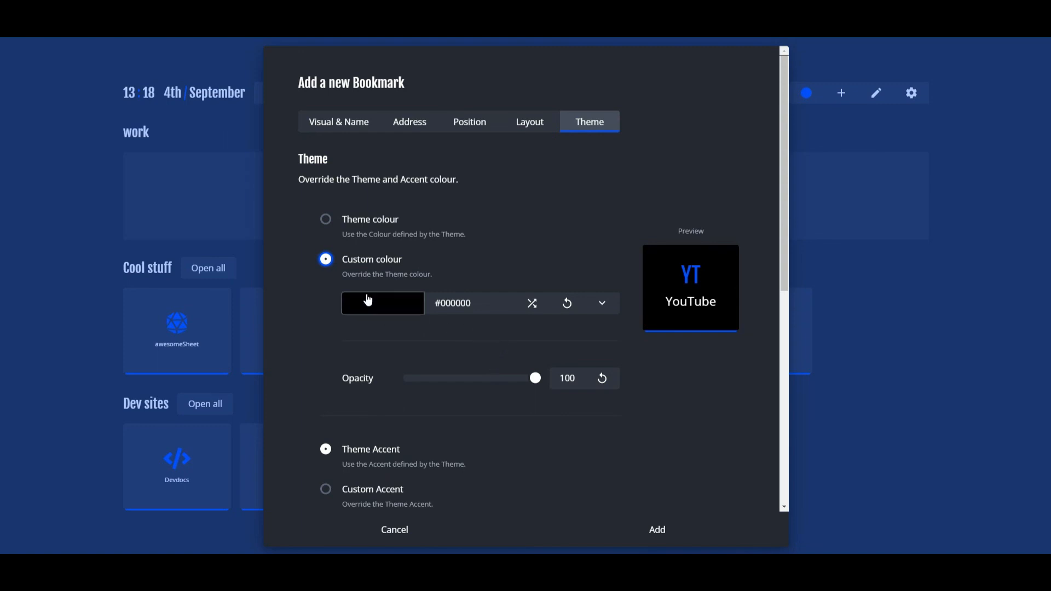
{"action": "left_click", "coordinate": [332, 227]}
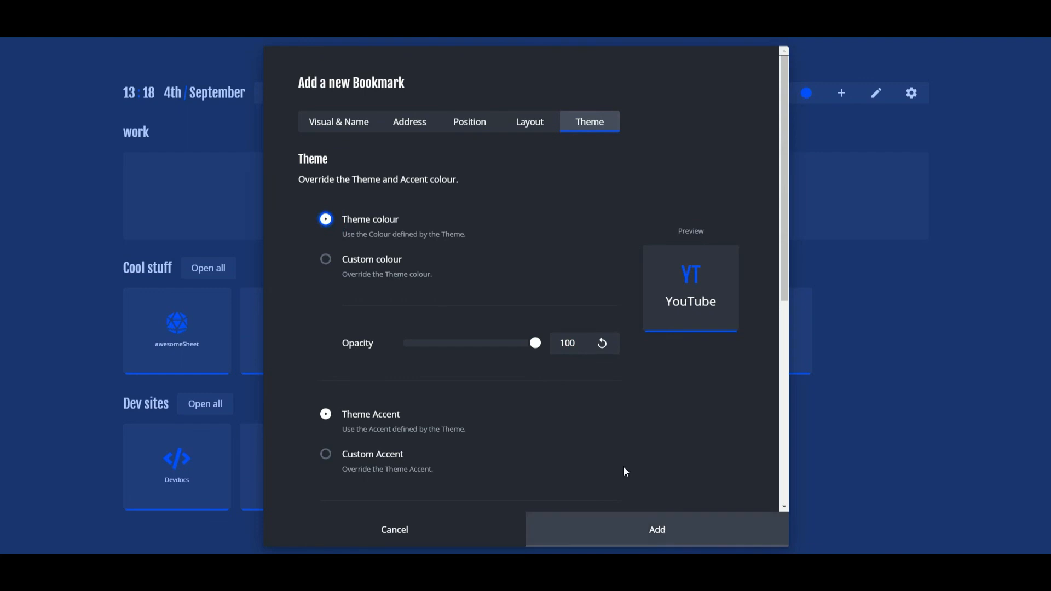
- Give the bookmark a custom red accent, #dc0909
{"action": "scroll", "coordinate": [624, 468], "scroll_direction": "down", "scroll_amount": 2}
{"action": "left_click", "coordinate": [326, 347]}
{"action": "left_click", "coordinate": [383, 388]}
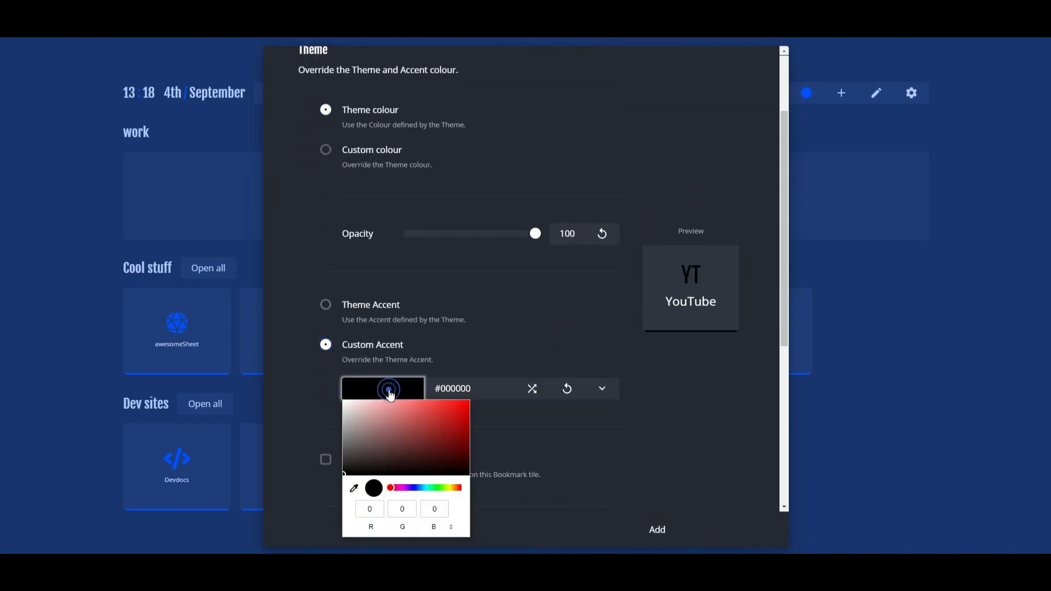
{"action": "left_click", "coordinate": [463, 411]}
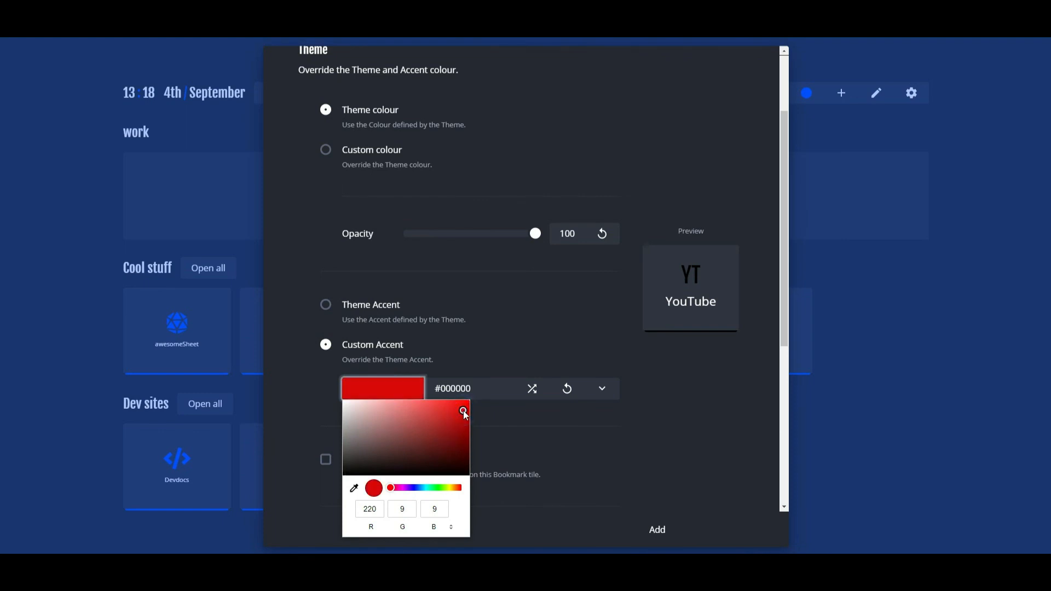
{"action": "left_click", "coordinate": [584, 426]}
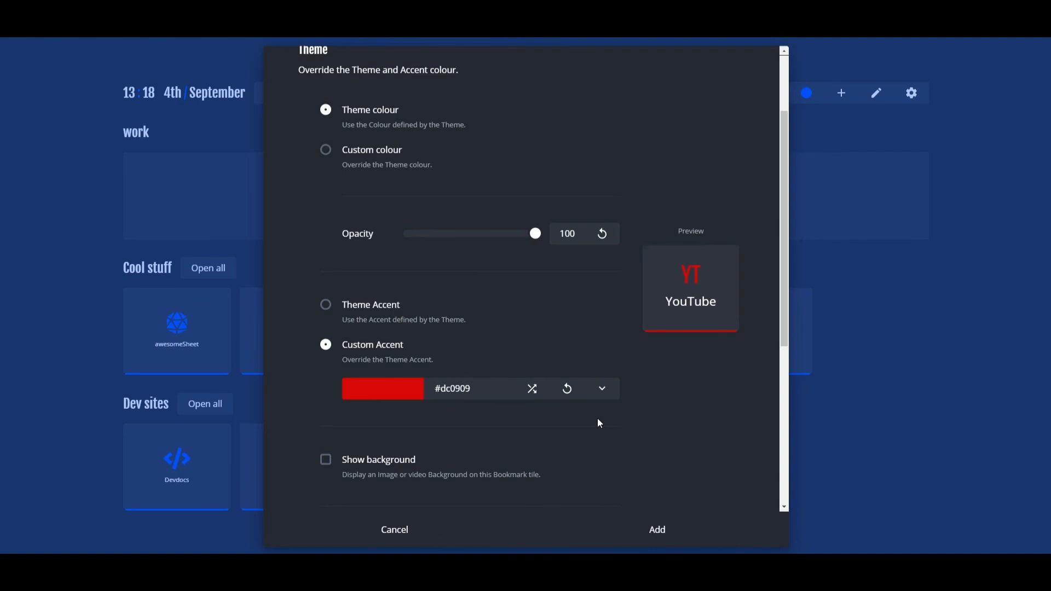
- Try a visual shadow of 10 with a border of 0 on the bookmark tile, and reset the shadow
{"action": "scroll", "coordinate": [599, 423], "scroll_direction": "down", "scroll_amount": 8}
{"action": "mouse_move", "coordinate": [387, 312]}
{"action": "left_mouse_down"}
{"action": "mouse_move", "coordinate": [411, 310]}
{"action": "mouse_move", "coordinate": [386, 315]}
{"action": "mouse_move", "coordinate": [401, 312]}
{"action": "left_mouse_up"}
{"action": "left_click_drag", "start_coordinate": [390, 241], "coordinate": [357, 241]}
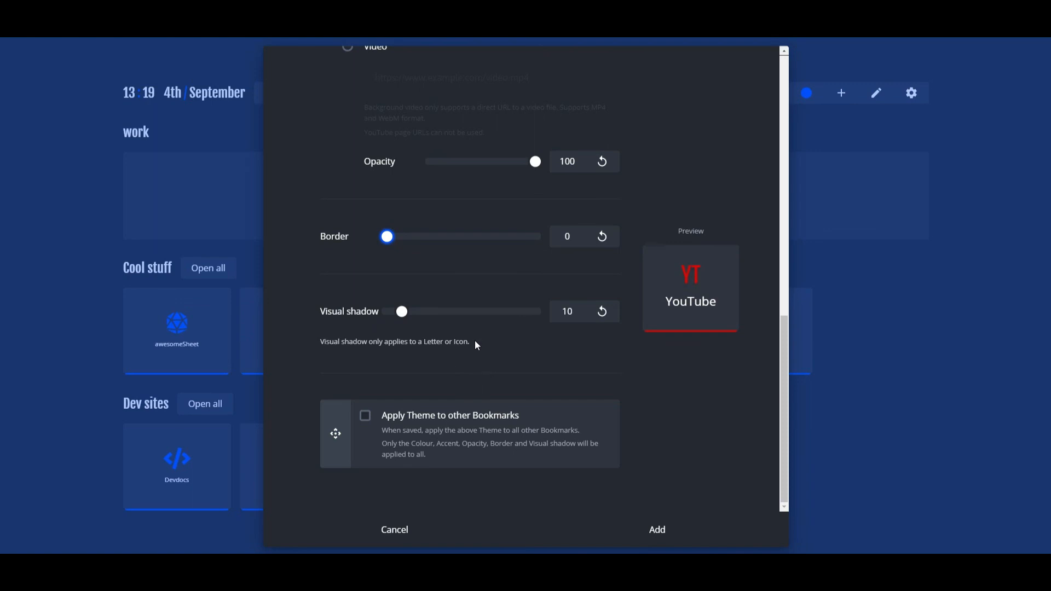
{"action": "left_click", "coordinate": [601, 311]}
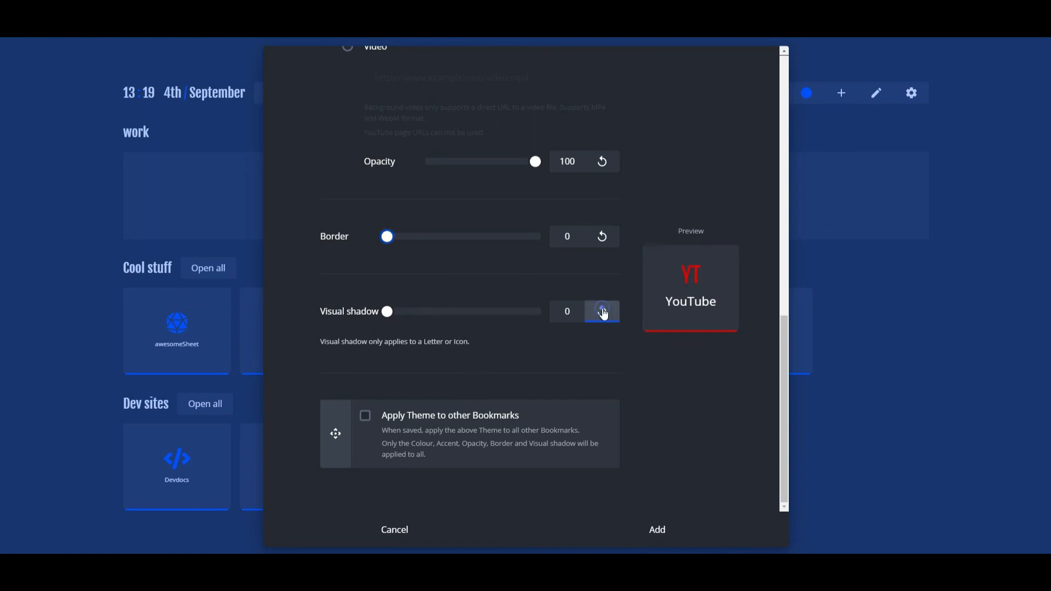
{"action": "left_click", "coordinate": [668, 532]}
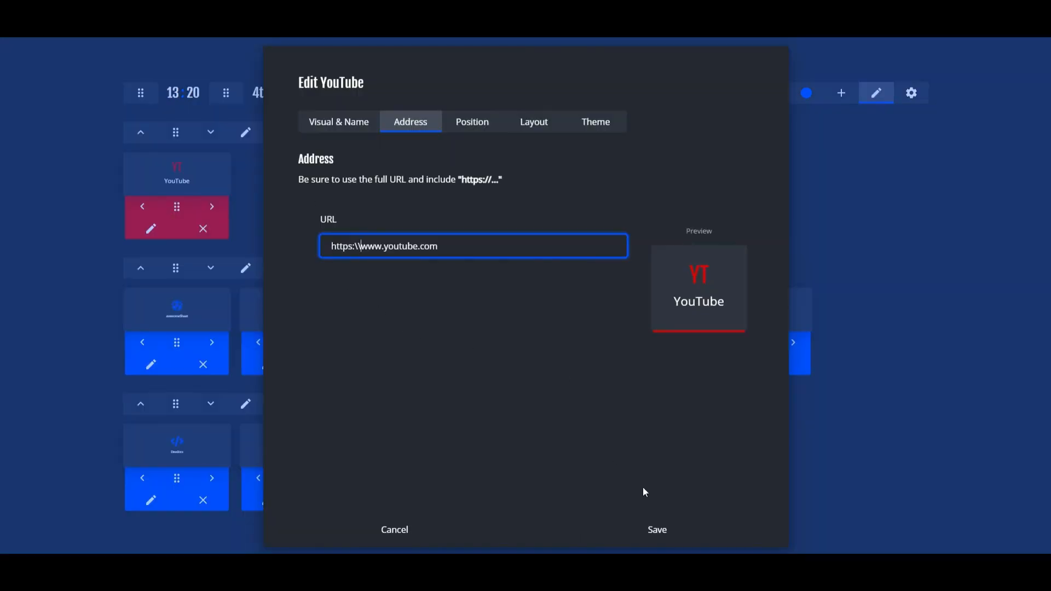
{"action": "left_click", "coordinate": [658, 529]}
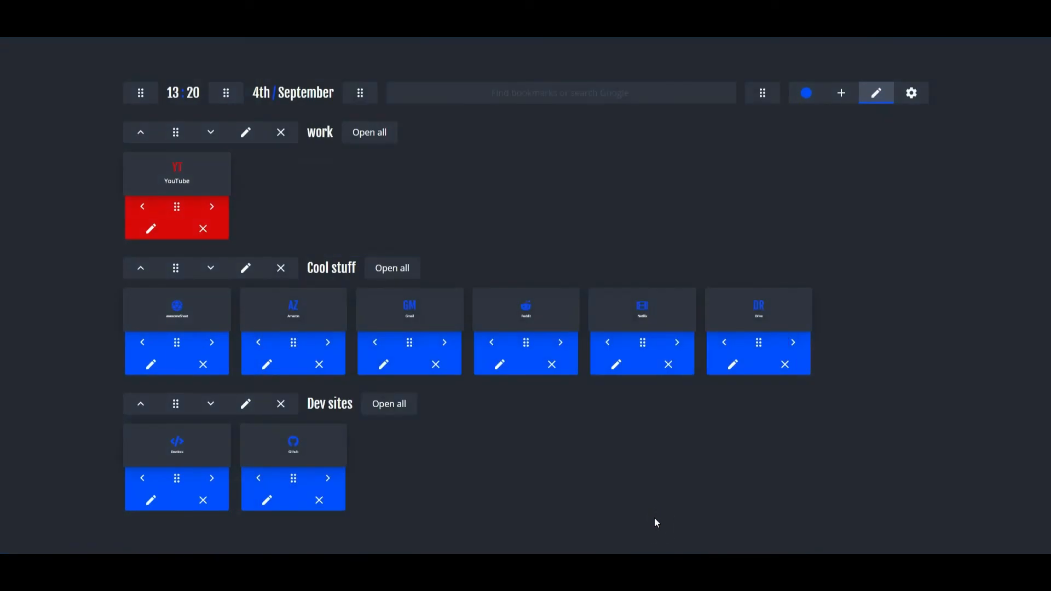
- Start removing the YouTube bookmark from the work group and cancel the removal
{"action": "left_click", "coordinate": [203, 229]}
{"action": "left_click", "coordinate": [479, 358]}
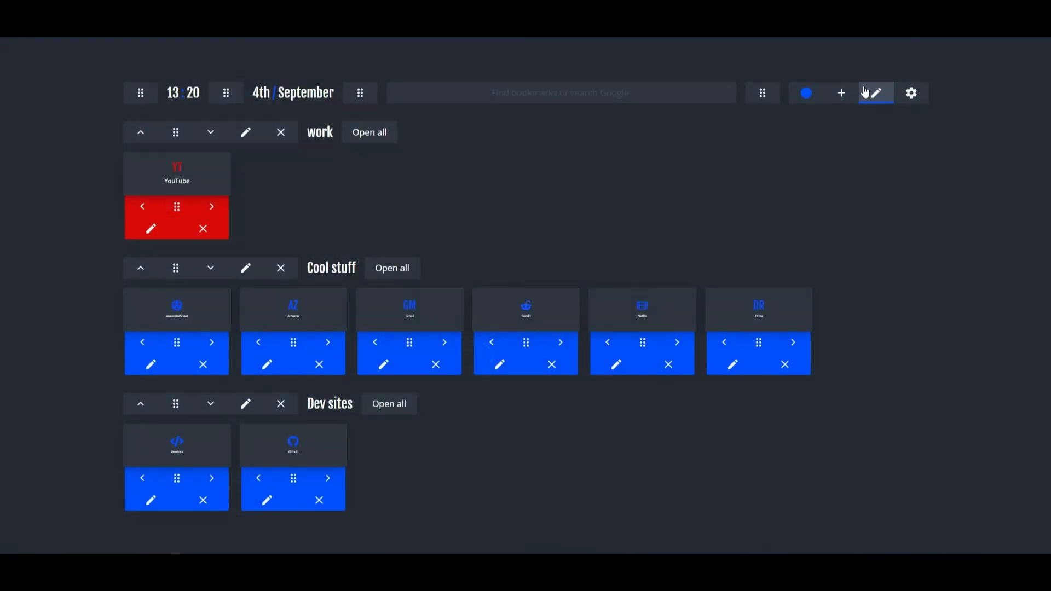